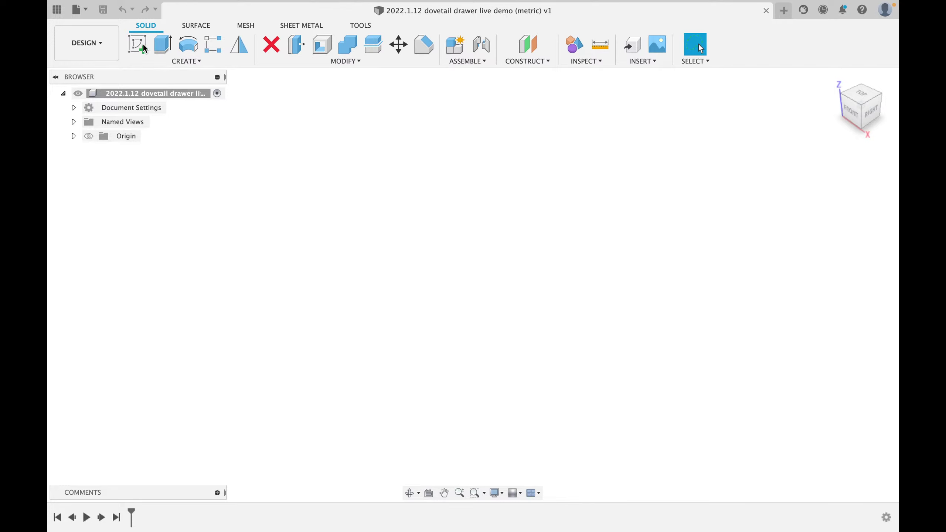
- Start a sketch on the horizontal XY plane and draw a center rectangle about 220 mm wide and 260 mm high around the origin
click(142, 42)
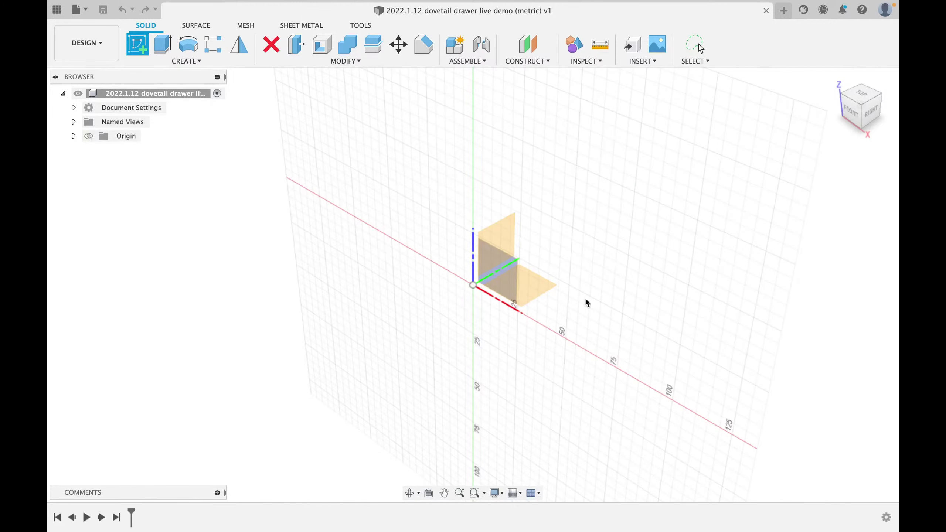
click(541, 285)
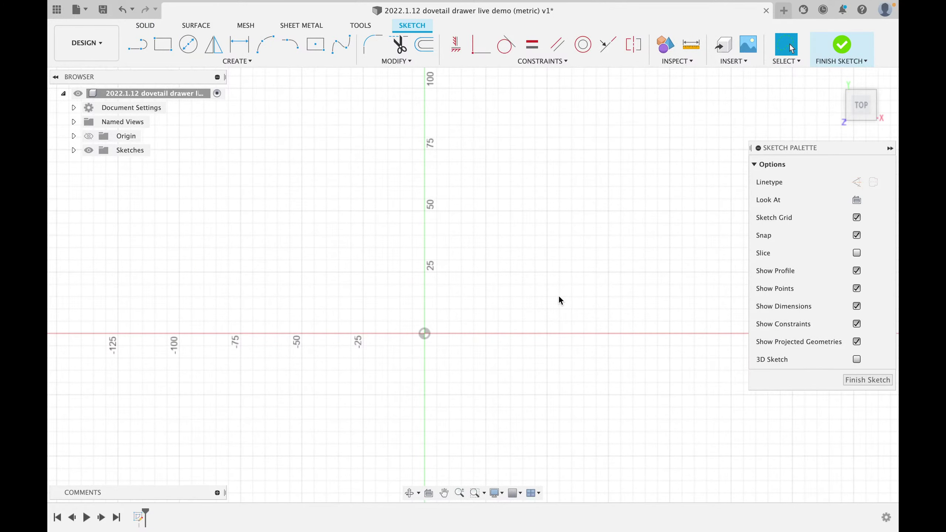
mouse_move(637, 272)
middle_down()
mouse_move(618, 206)
mouse_move(699, 161)
middle_up()
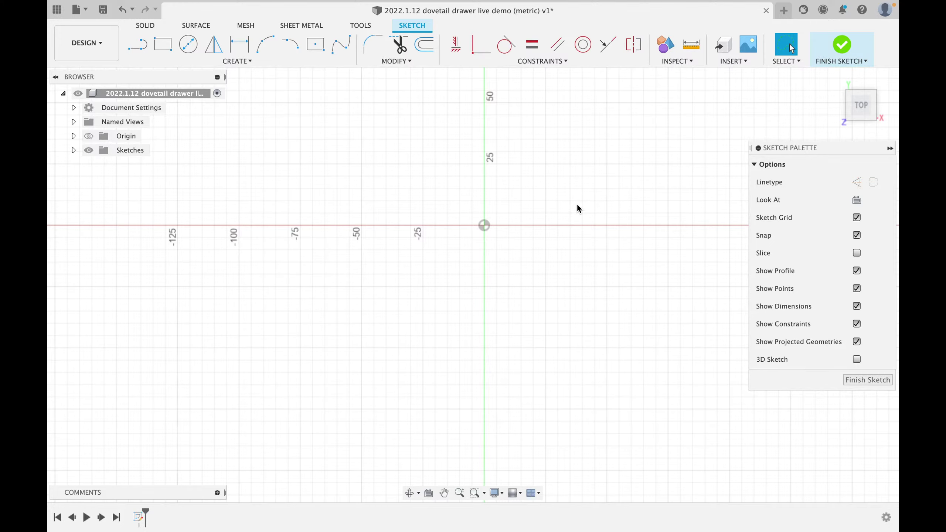
scroll(561, 162, down, 3)
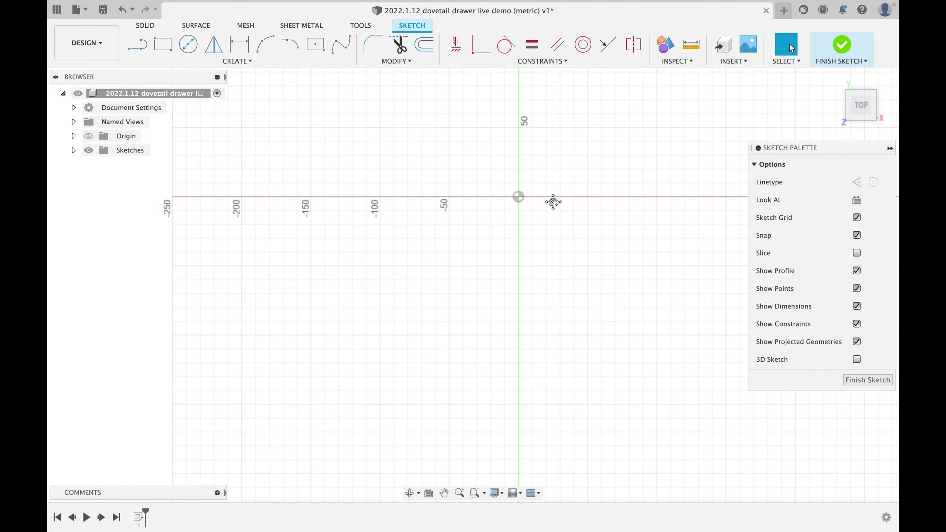
mouse_move(553, 202)
middle_down()
mouse_move(426, 342)
mouse_move(517, 275)
middle_up()
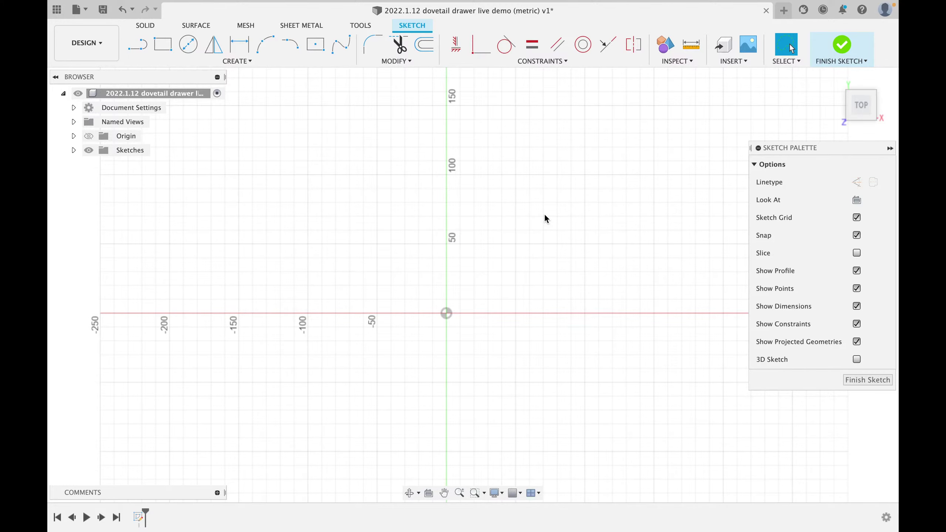
scroll(545, 219, down, 5)
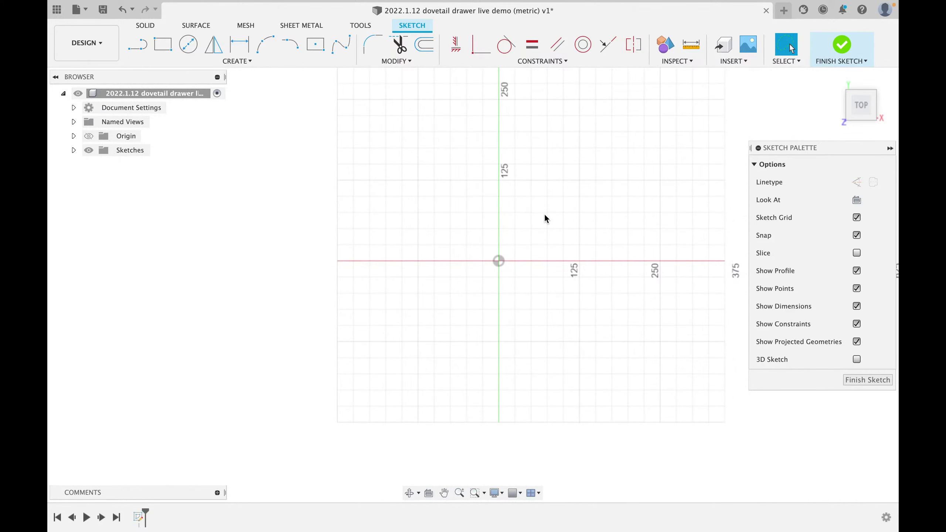
scroll(545, 219, up, 5)
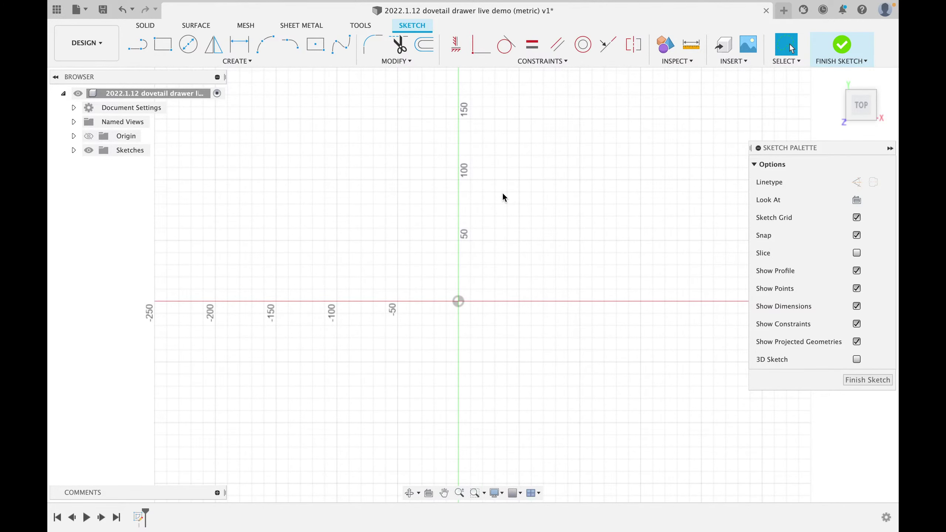
mouse_move(503, 198)
middle_down()
mouse_move(525, 183)
mouse_move(556, 283)
mouse_move(483, 142)
mouse_move(597, 260)
mouse_move(452, 188)
mouse_move(568, 181)
mouse_move(507, 196)
middle_up()
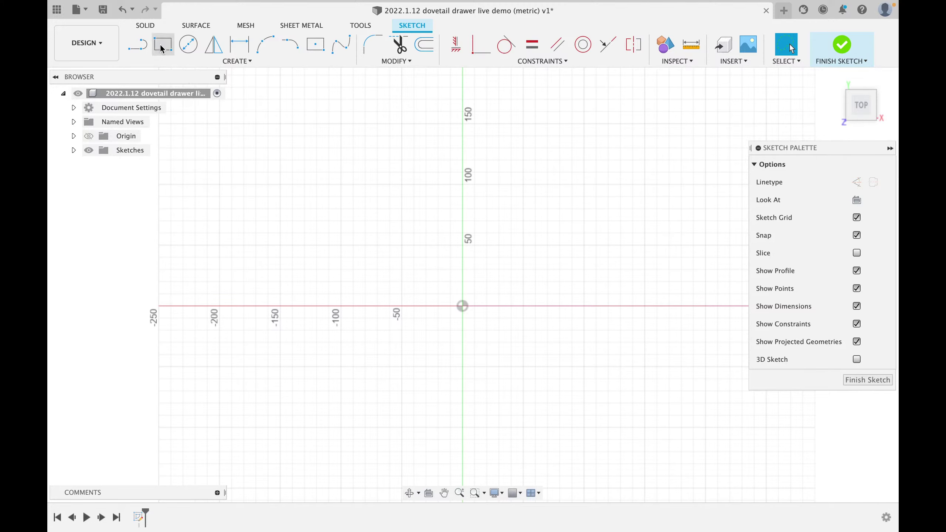
click(315, 49)
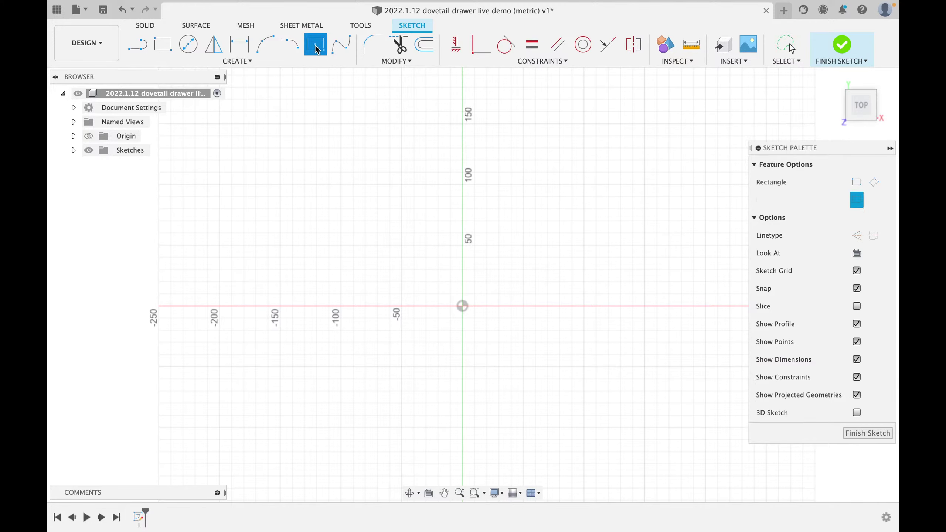
click(463, 307)
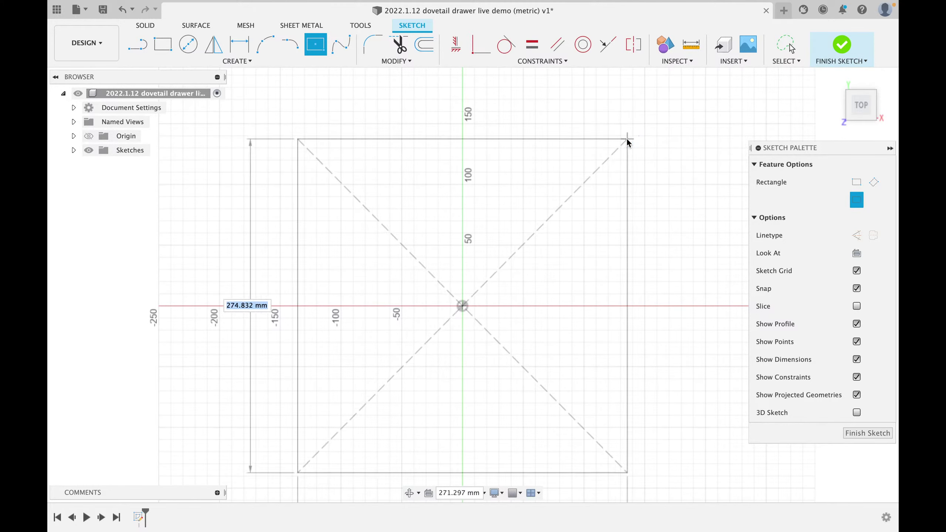
click(597, 149)
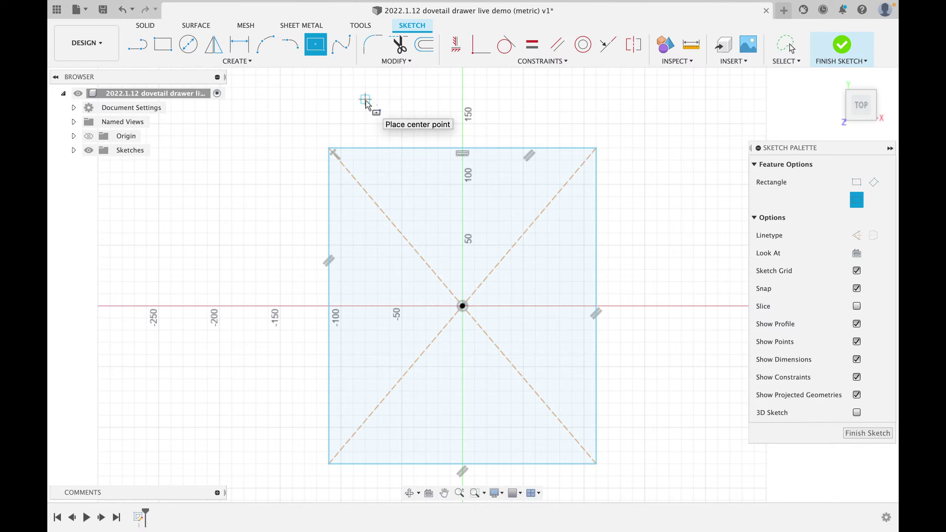
key(Escape)
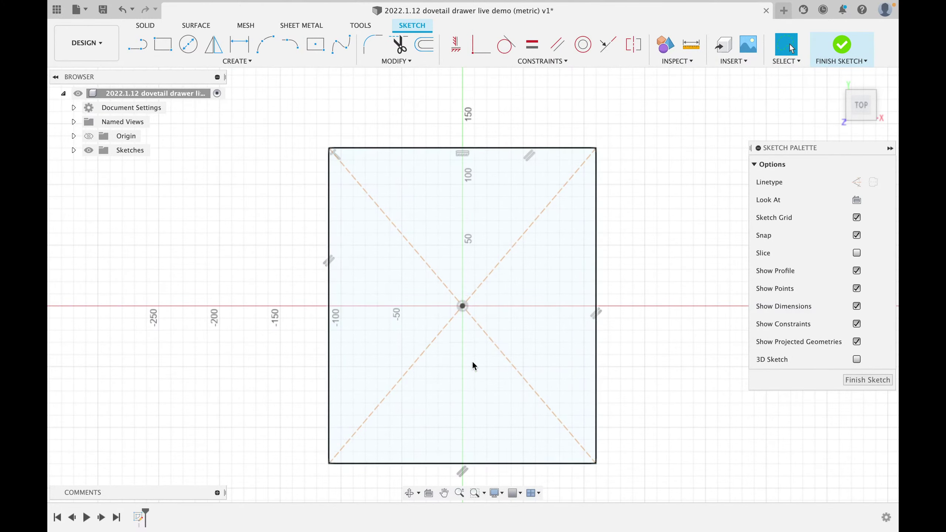
- Convert the four outer sides of the rectangle to construction lines
click(559, 192)
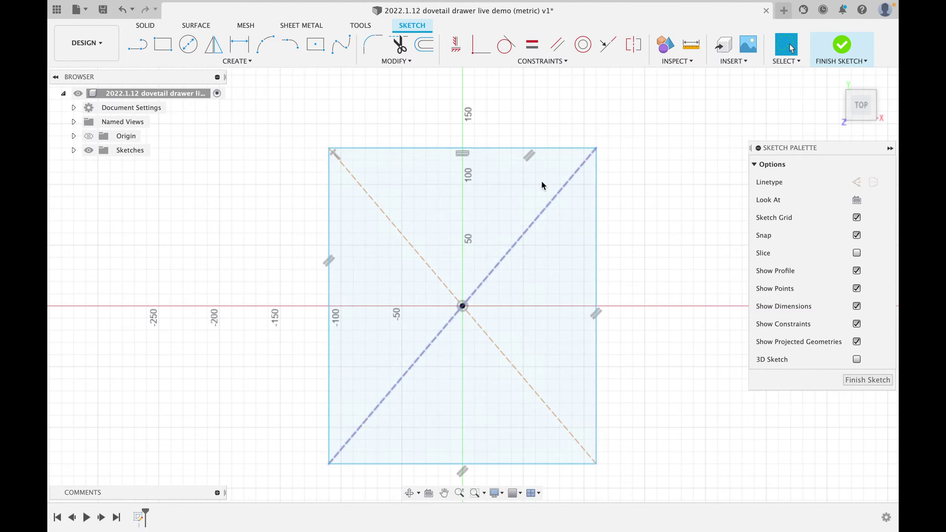
click(517, 123)
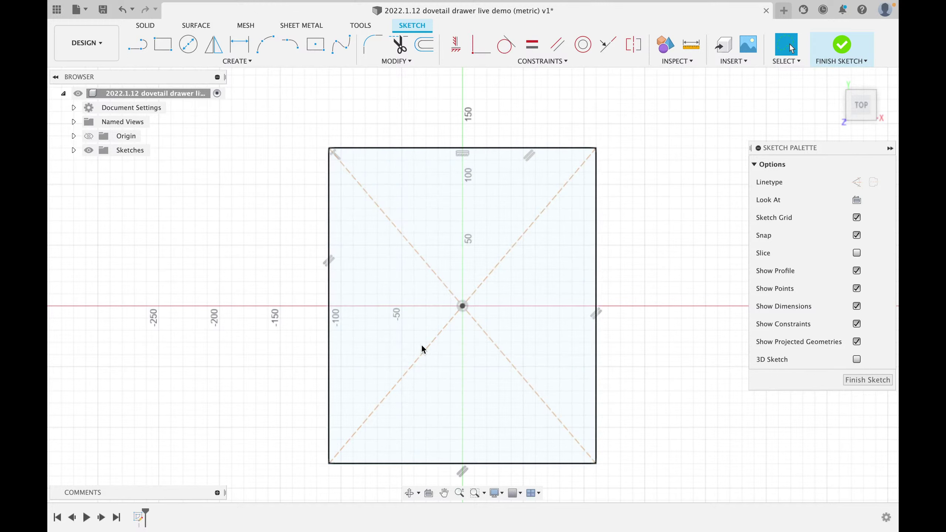
click(490, 274)
click(481, 226)
double_click(484, 148)
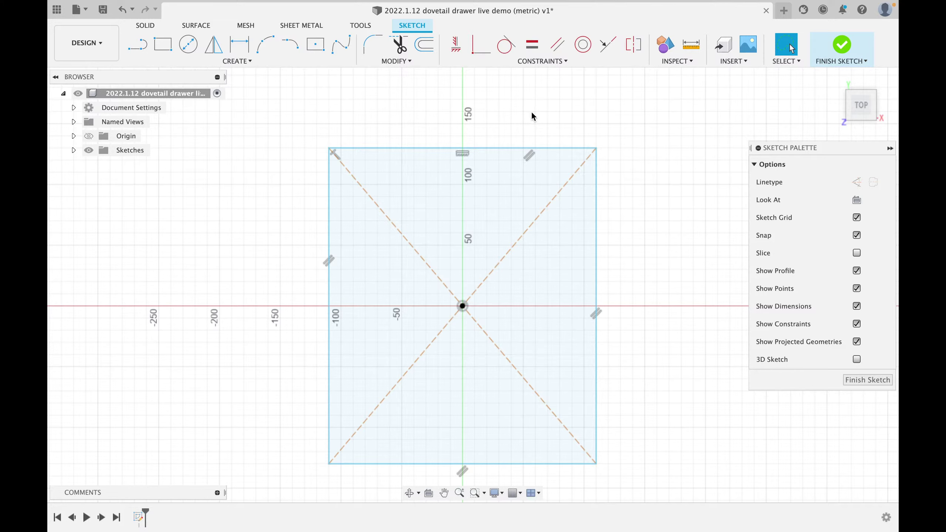
click(500, 149)
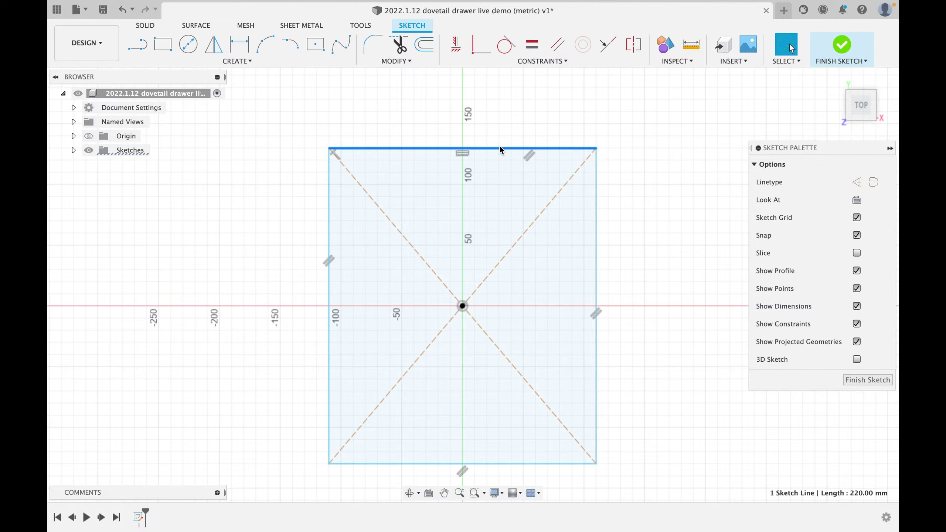
double_click(500, 149)
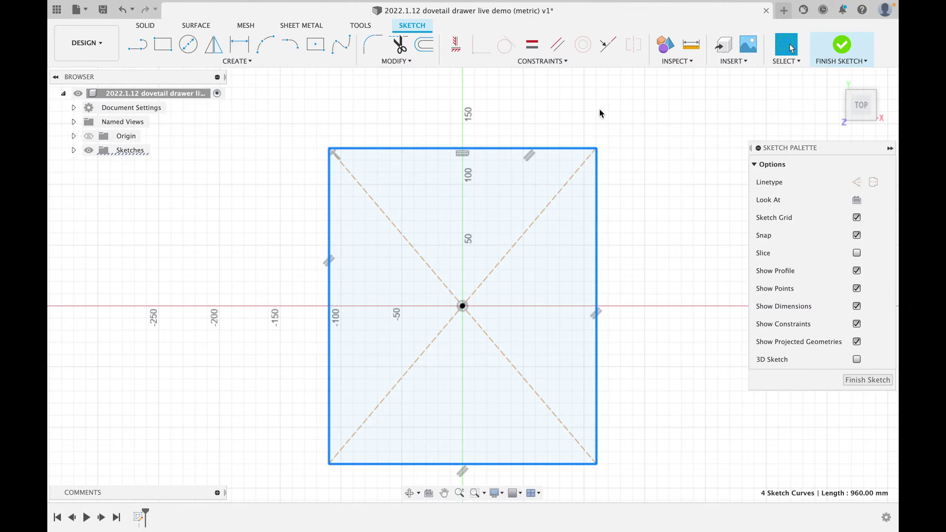
key(x)
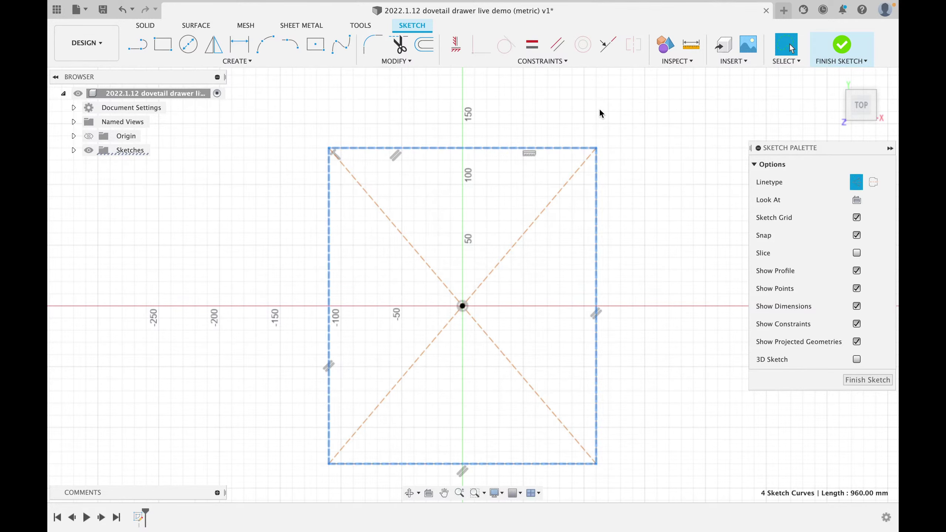
click(635, 154)
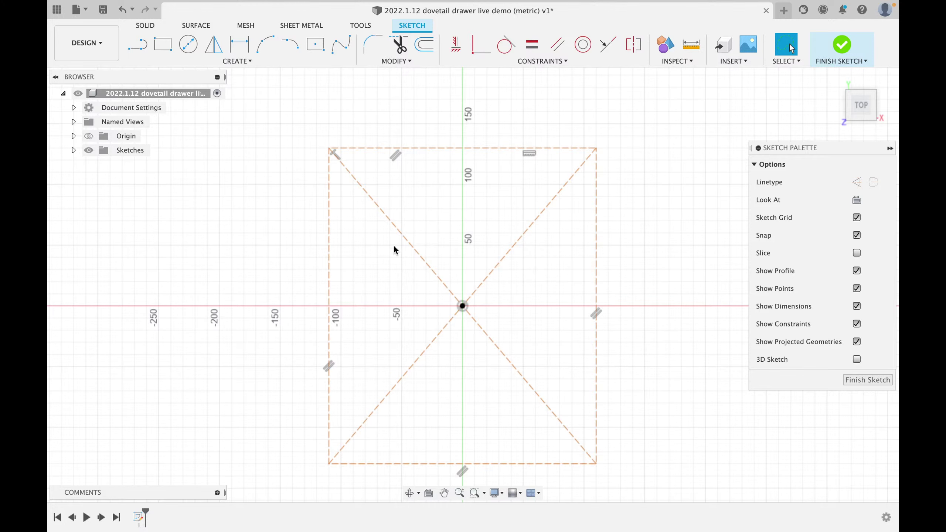
- Dimension the bottom edge of the construction rectangle and set its length to 320 mm
scroll(482, 266, down, 3)
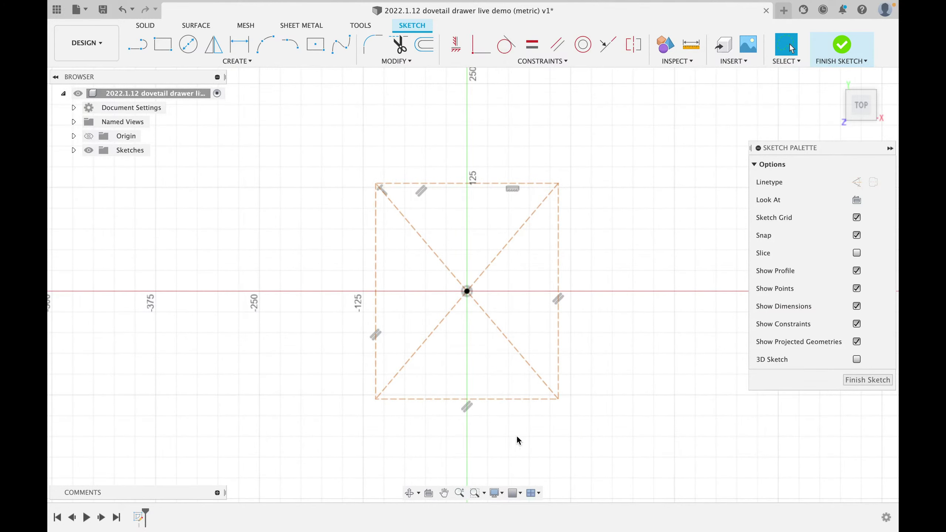
click(485, 398)
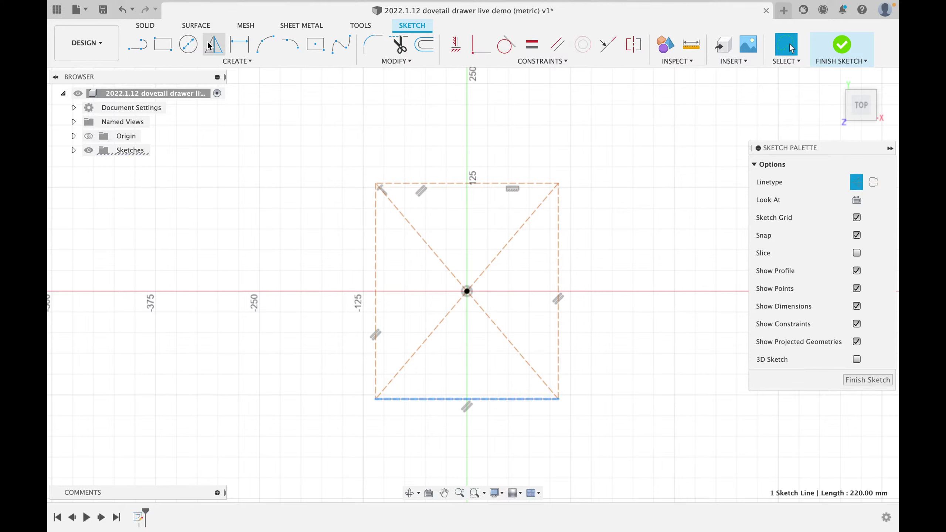
click(239, 48)
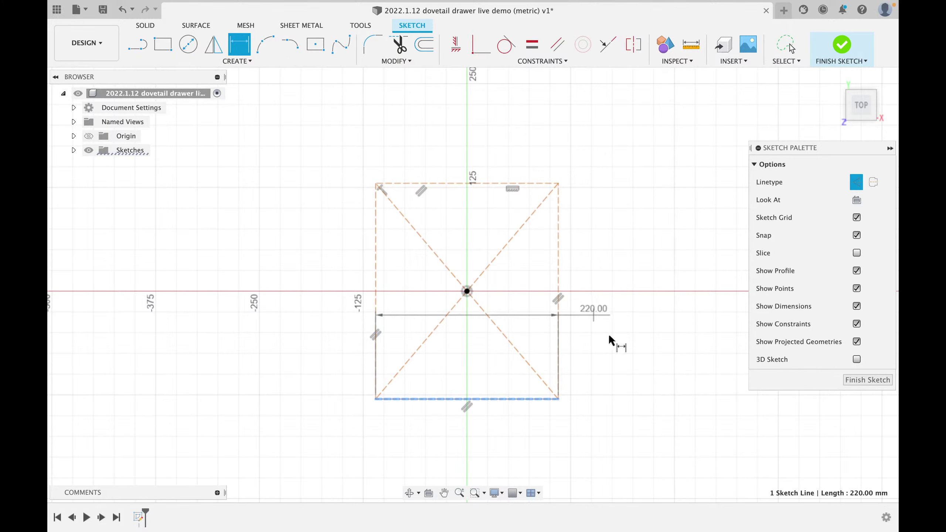
click(601, 448)
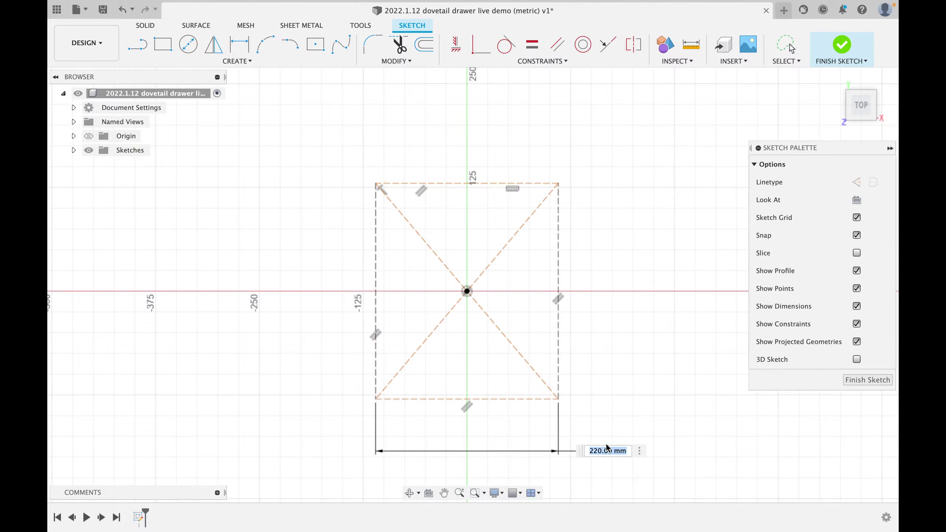
key(BackSpace)
key(Return)
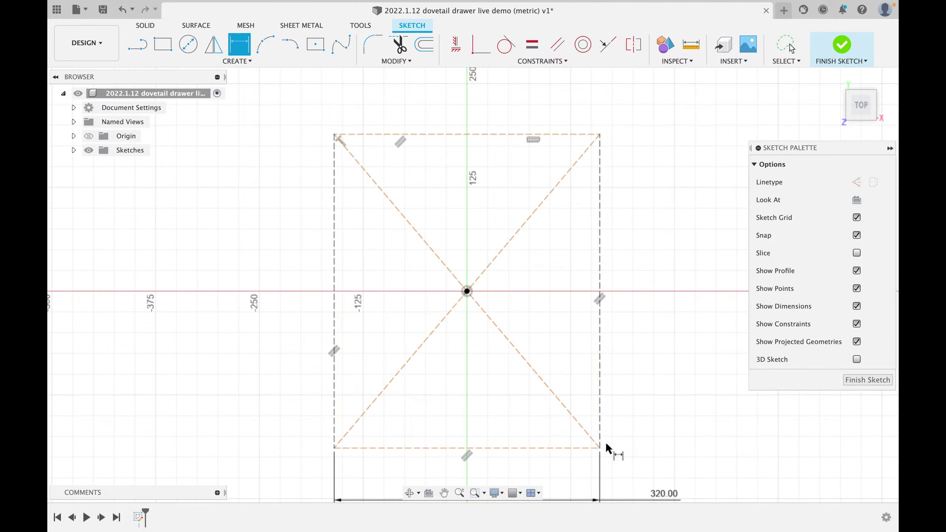
- Dimension the right edge of the construction rectangle and set its length to 520 mm
click(599, 225)
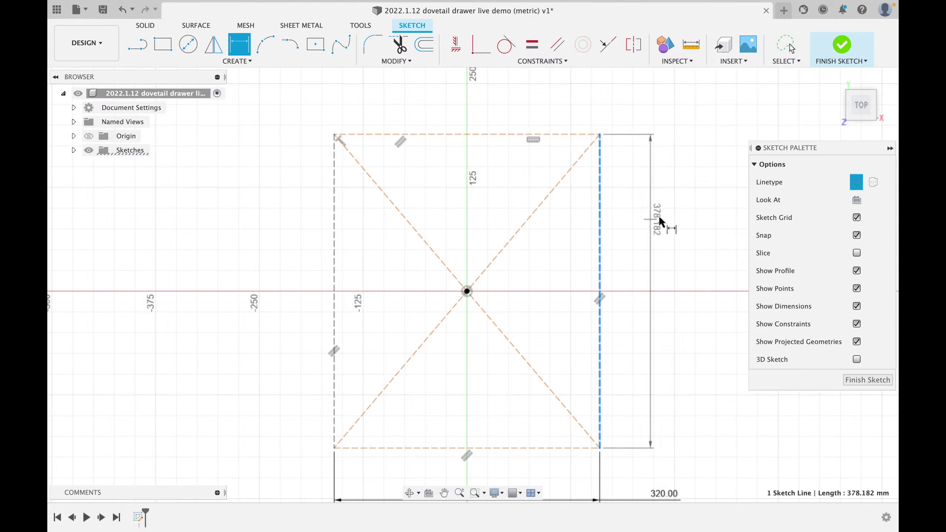
click(660, 220)
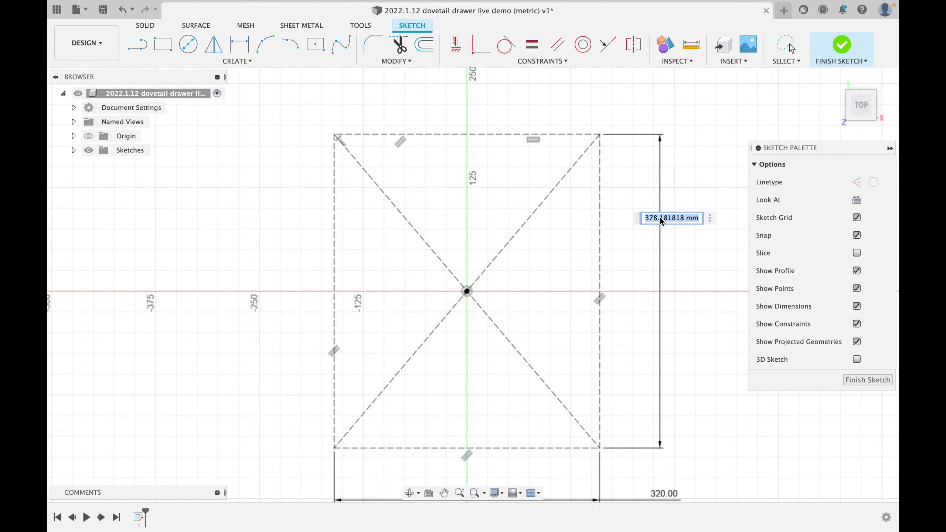
text(520)
key(Return)
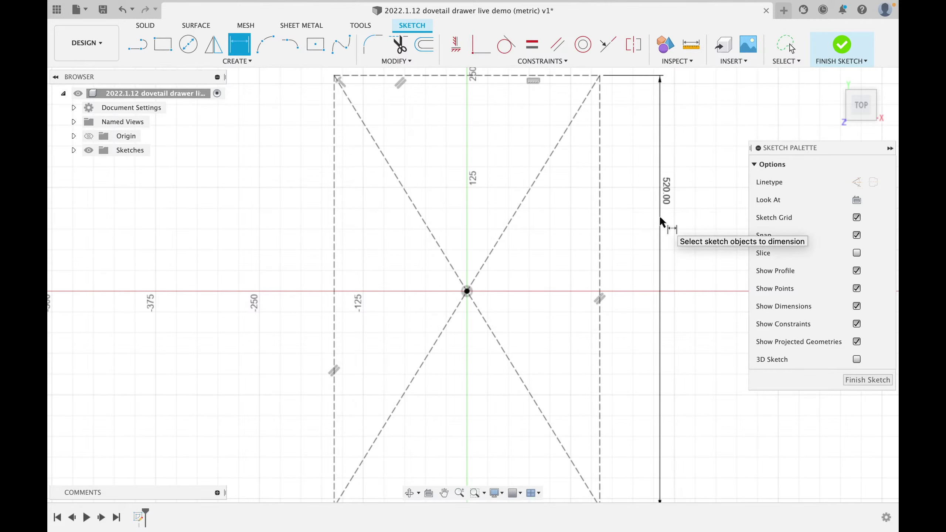
scroll(646, 223, down, 2)
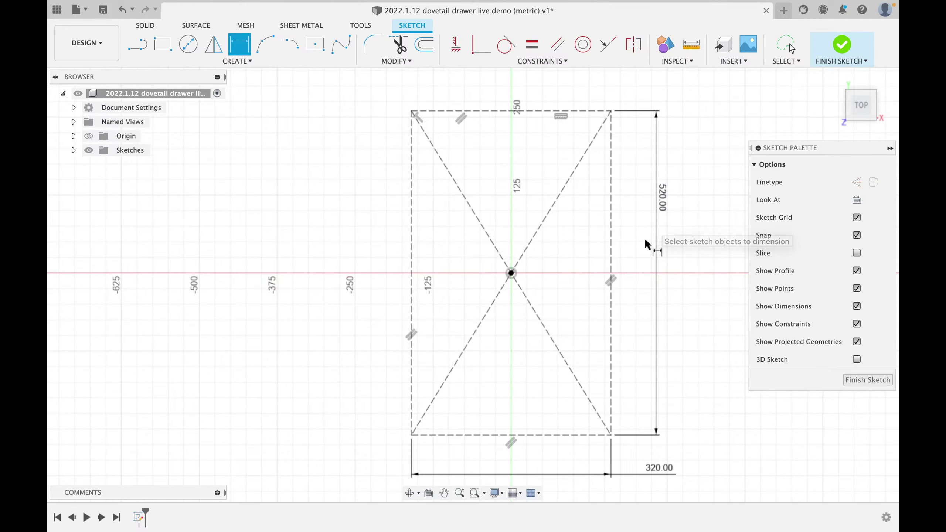
middle_drag(643, 268, 635, 258)
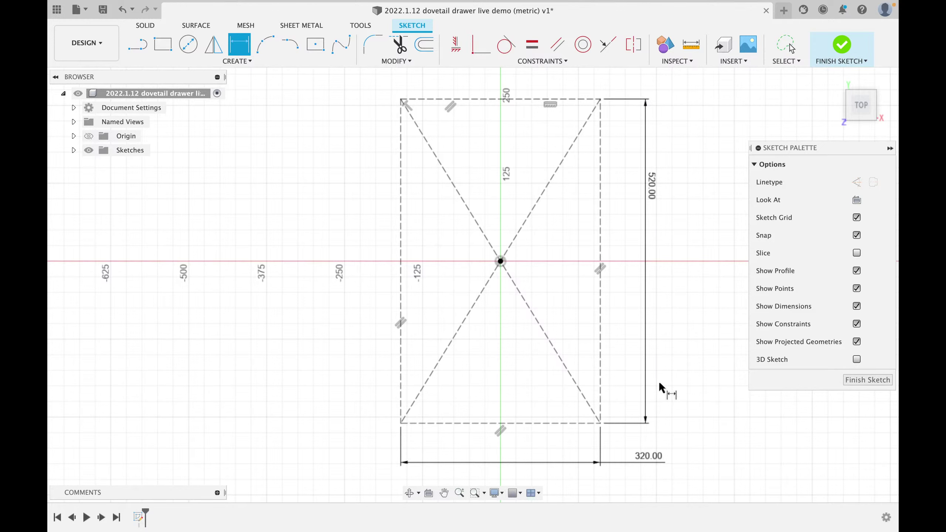
key(Escape)
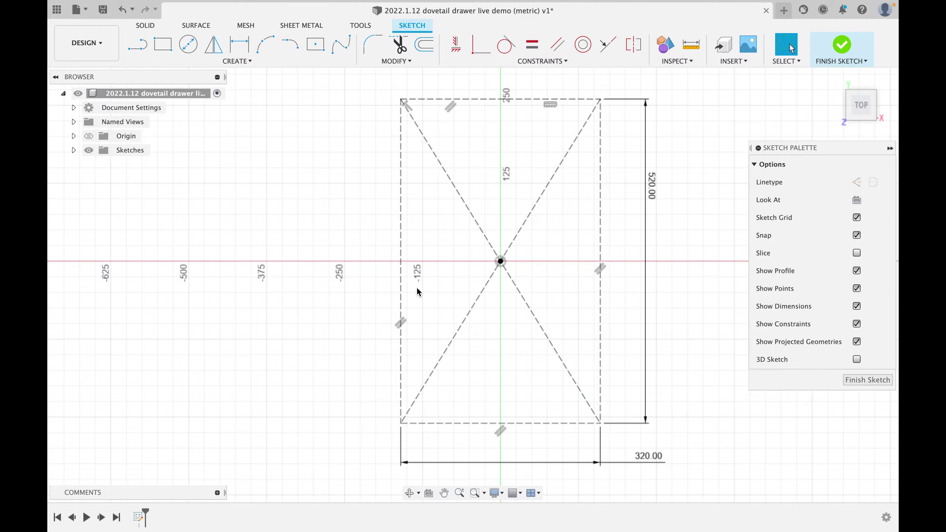
- Draw a rectangle from the lower-left corner to the vertical axis, and a second above it along the left edge up to the horizontal axis
click(185, 94)
click(163, 48)
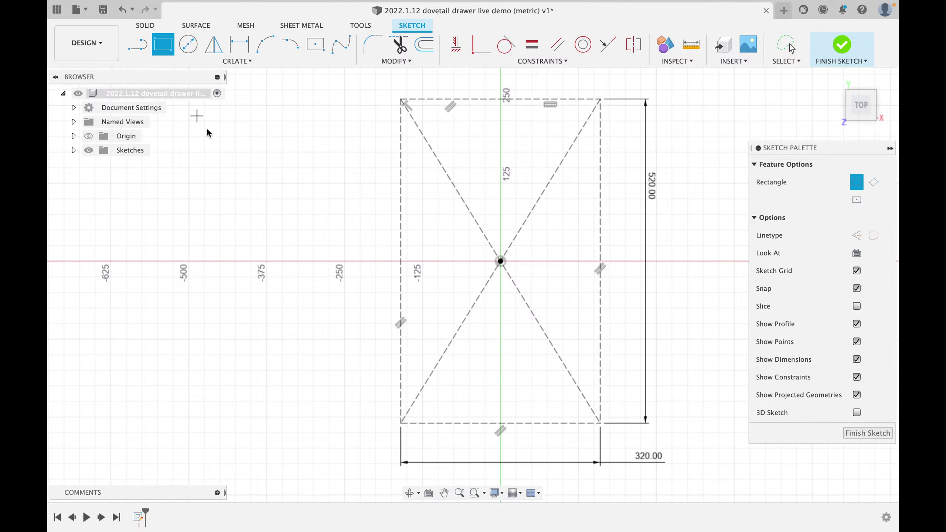
click(405, 424)
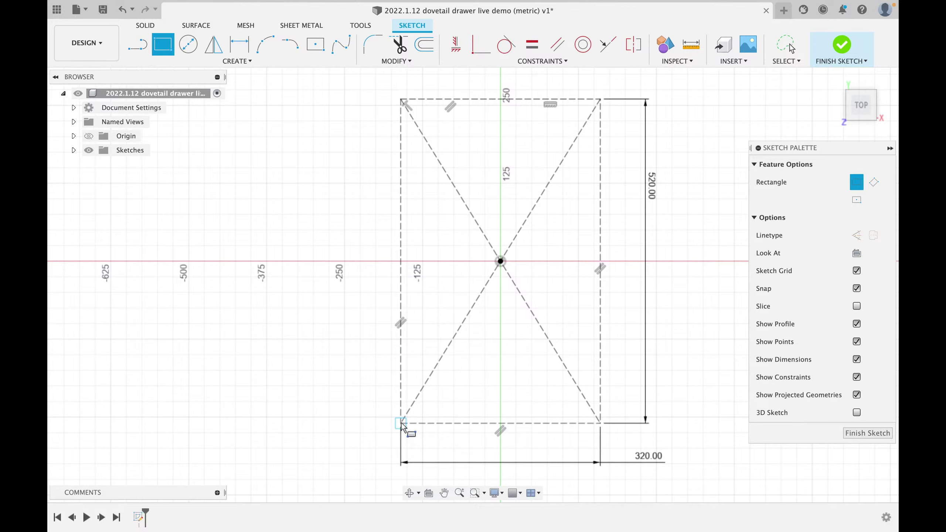
click(496, 402)
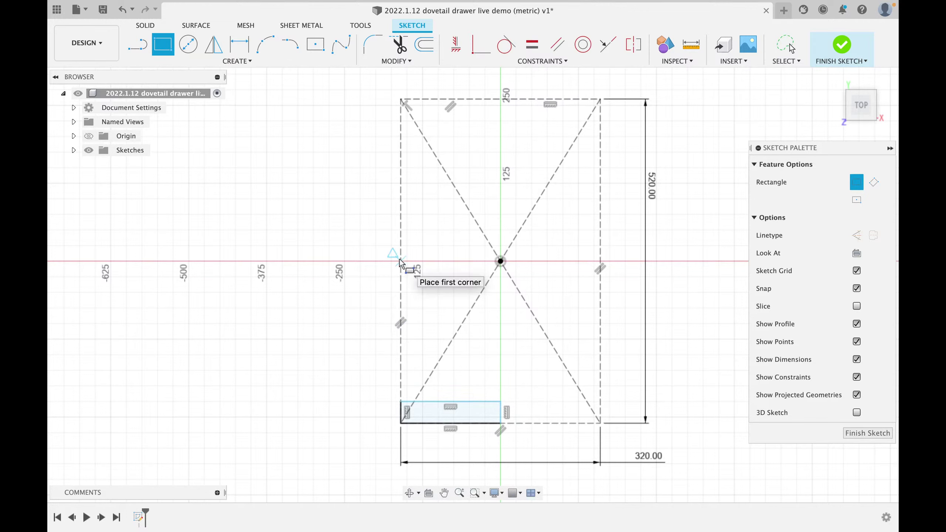
click(402, 403)
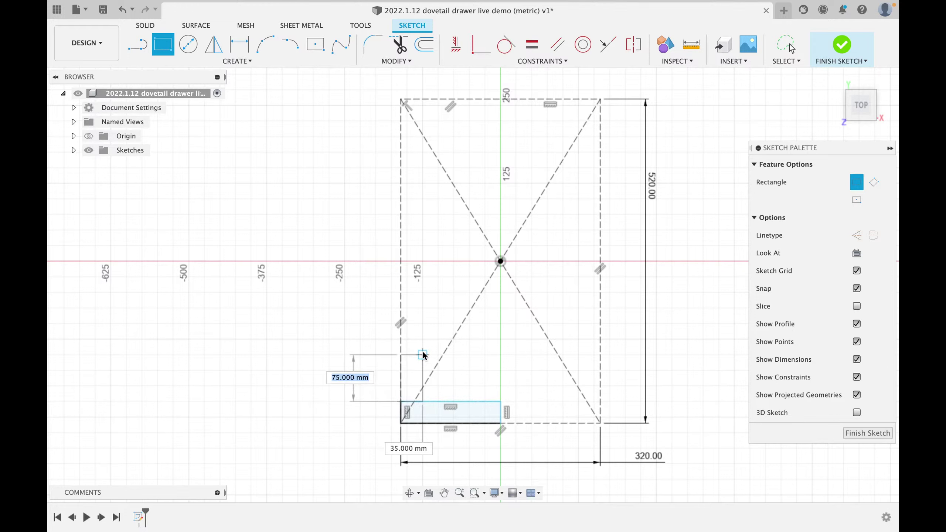
click(438, 261)
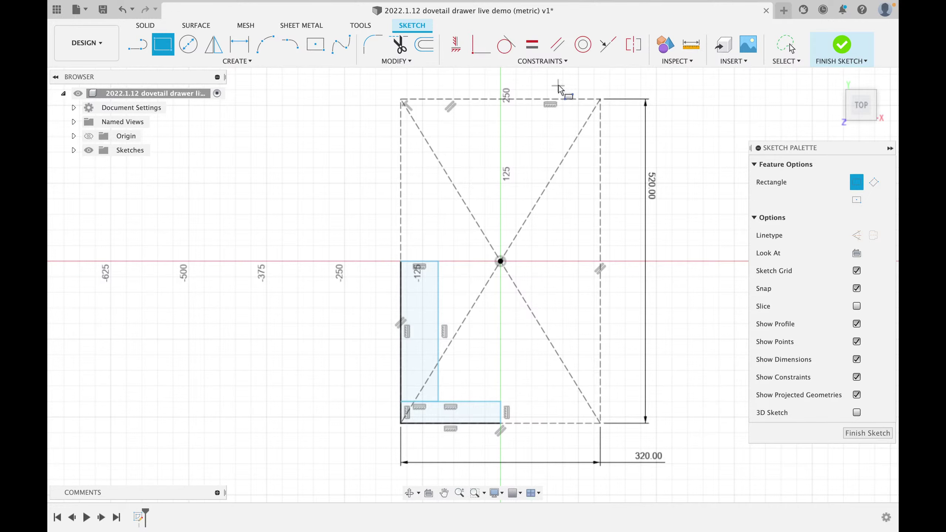
- Apply an equal constraint between the short end on the horizontal axis and the short end on the vertical axis of the two rectangles
click(533, 45)
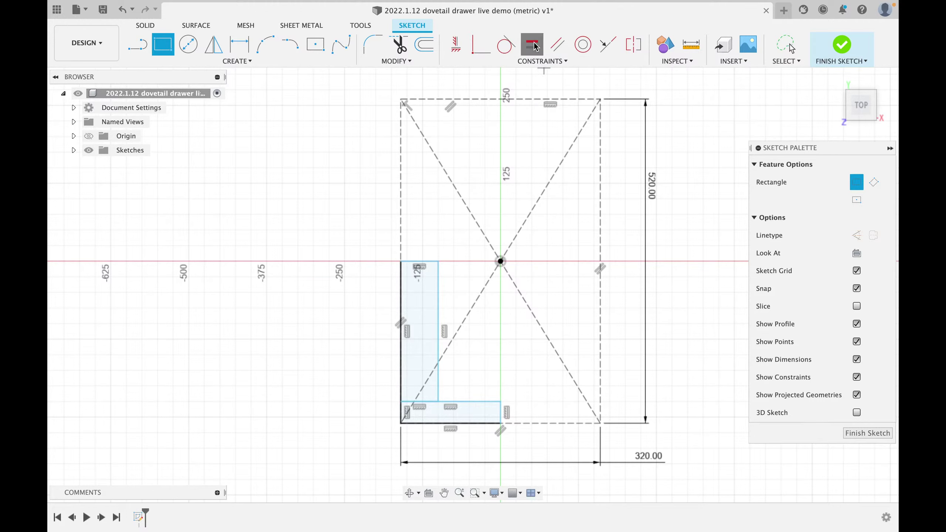
click(417, 265)
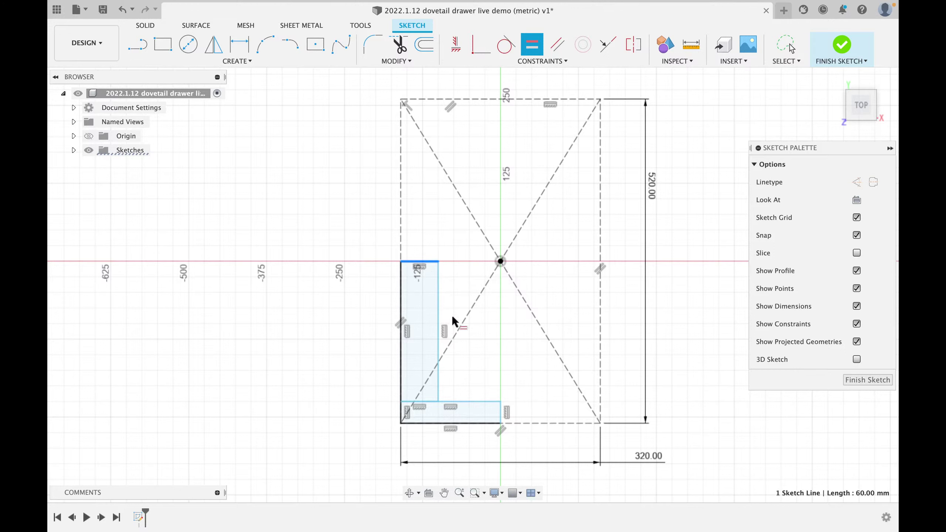
click(501, 410)
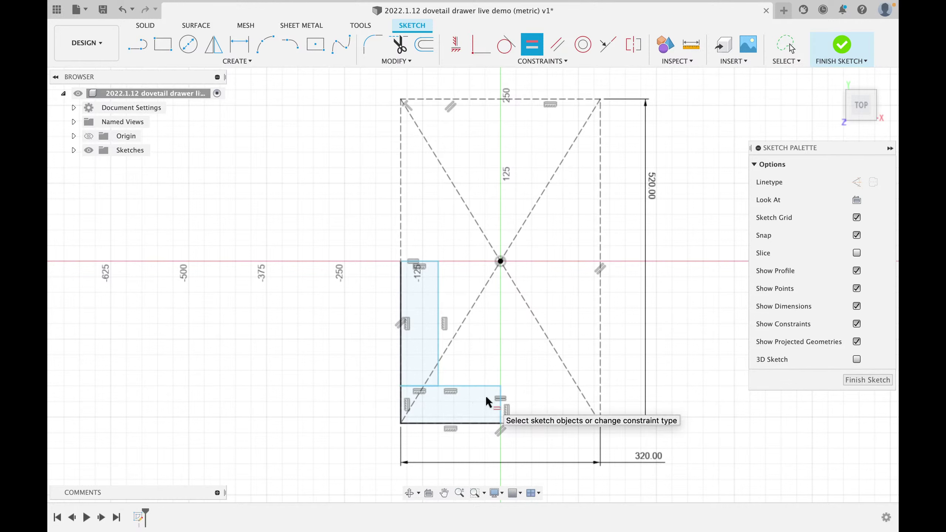
- Dimension the lower rectangle's short end on the vertical axis and set it to 18 mm
click(238, 49)
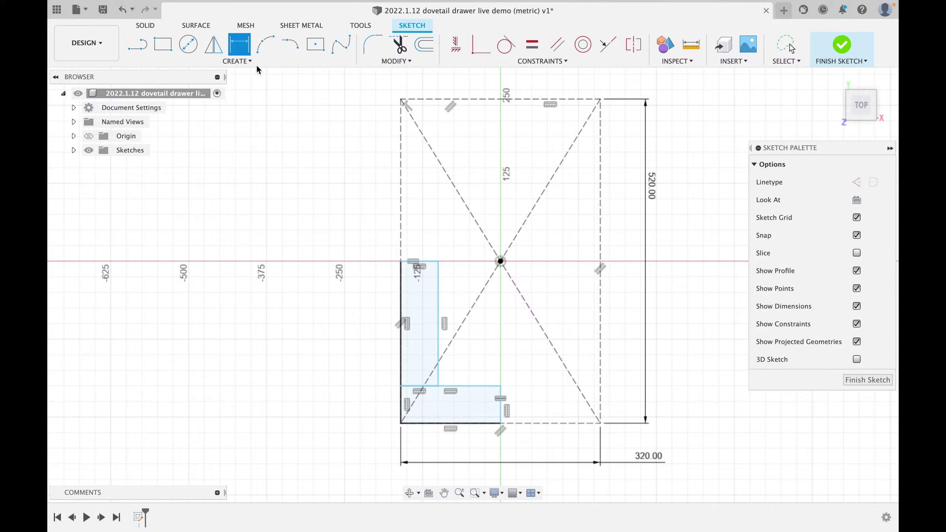
click(501, 405)
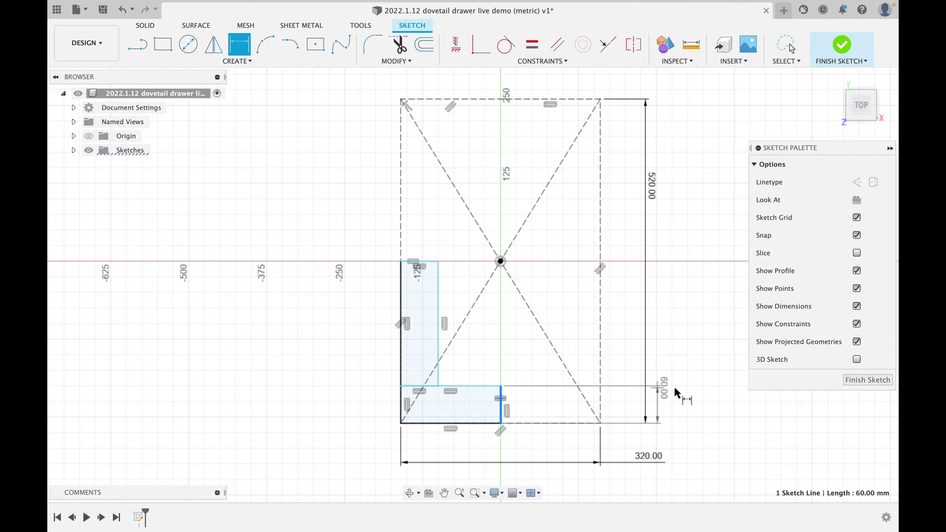
click(683, 402)
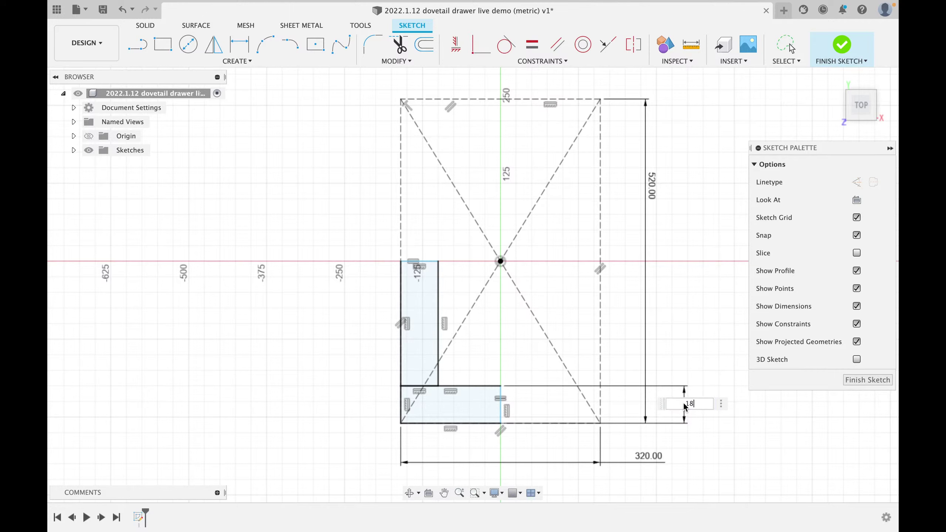
text(18)
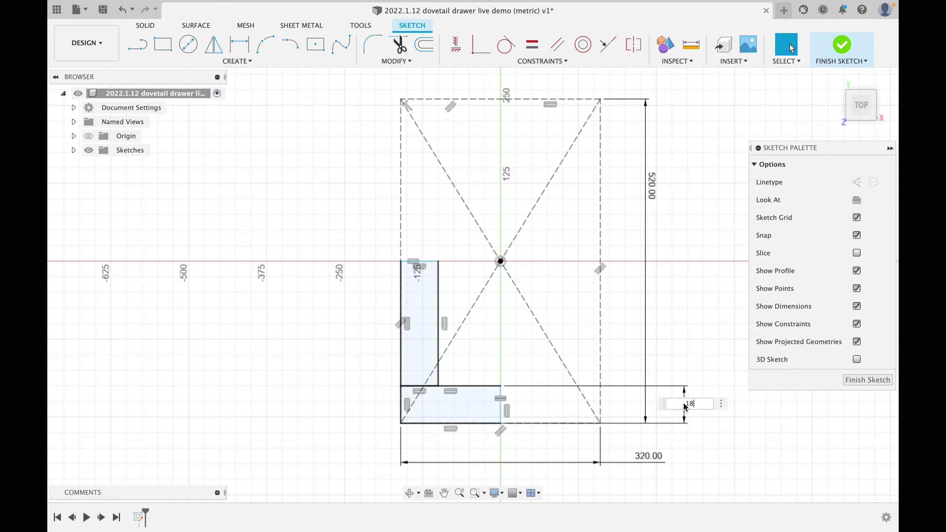
key(Return)
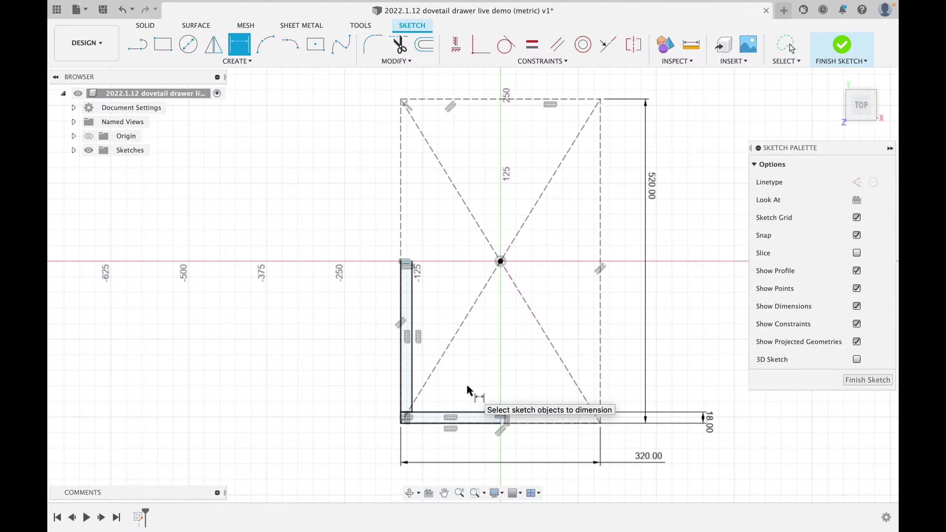
scroll(478, 396, up, 4)
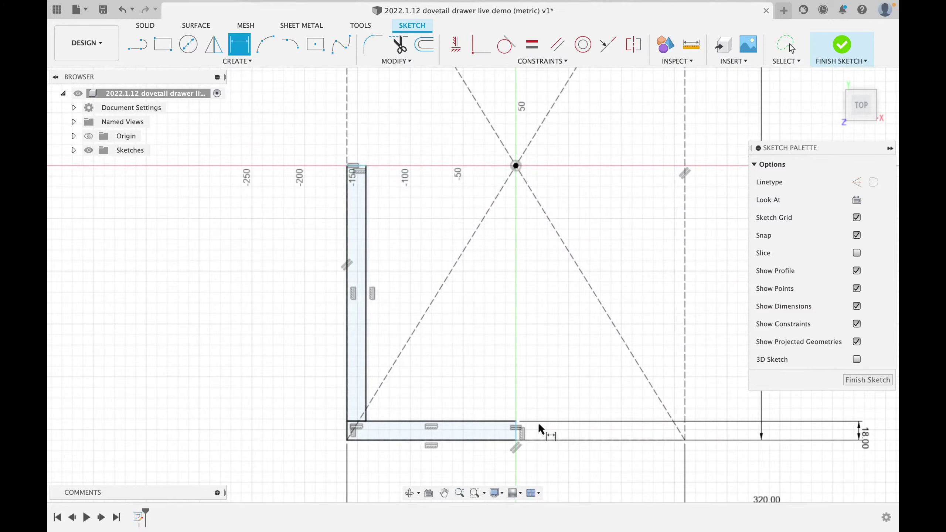
key(Escape)
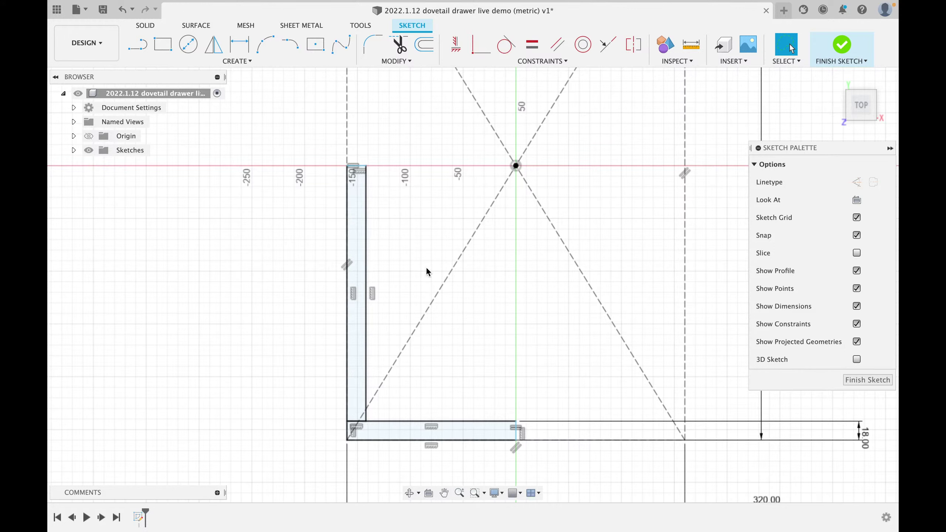
- Make the upper short edge of the left rectangle coincident with the origin point
click(480, 47)
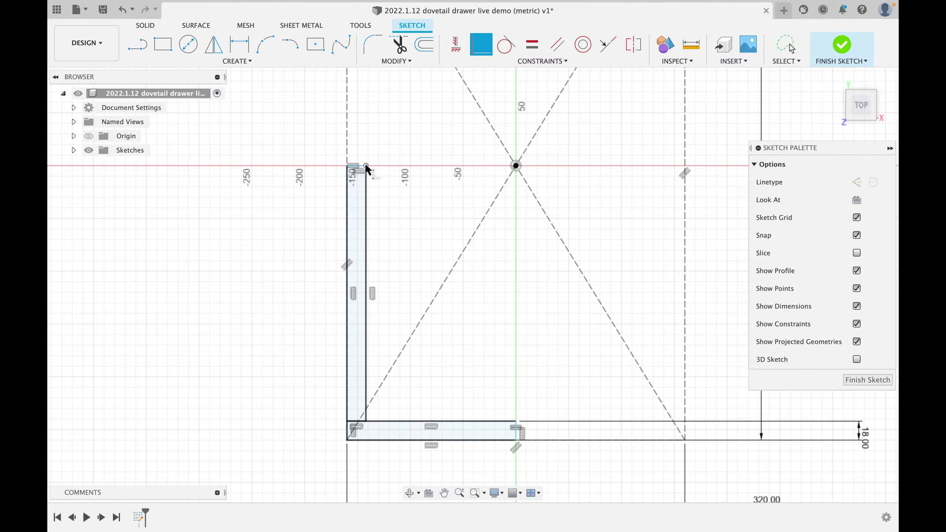
scroll(367, 170, up, 5)
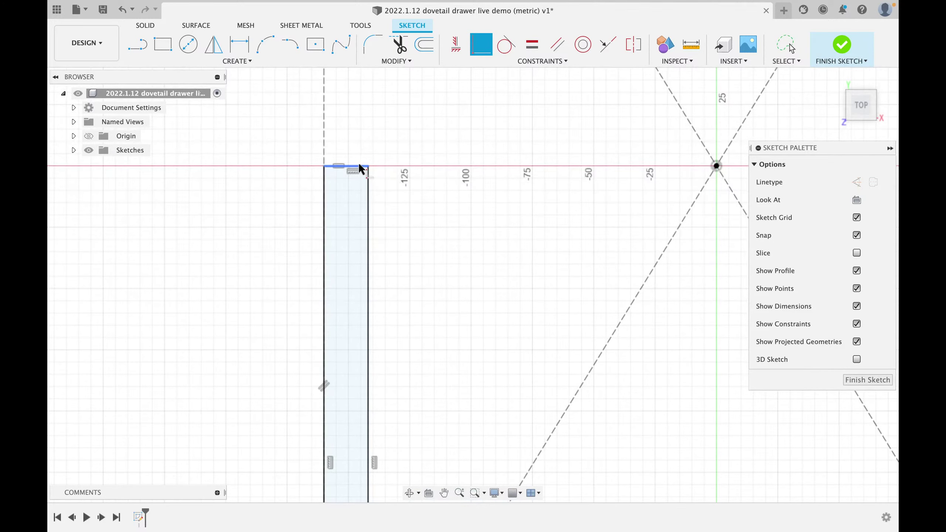
click(358, 167)
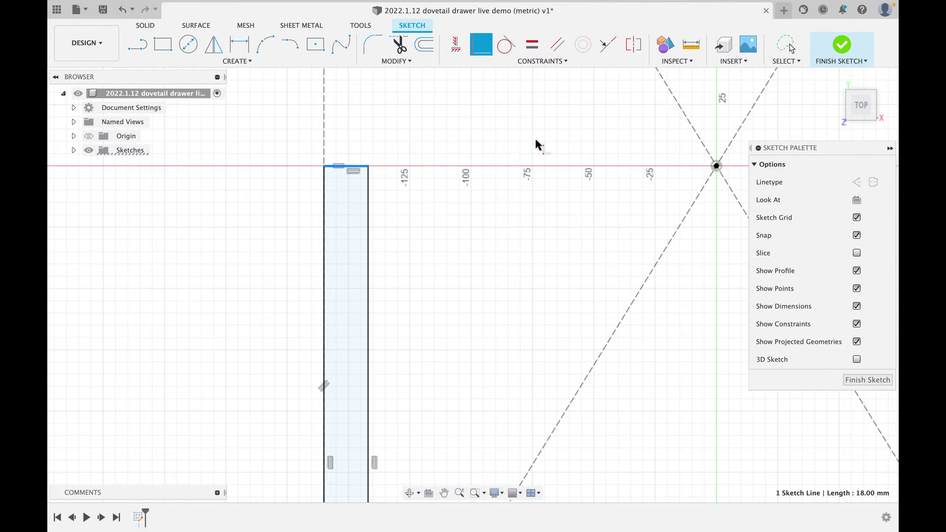
click(716, 168)
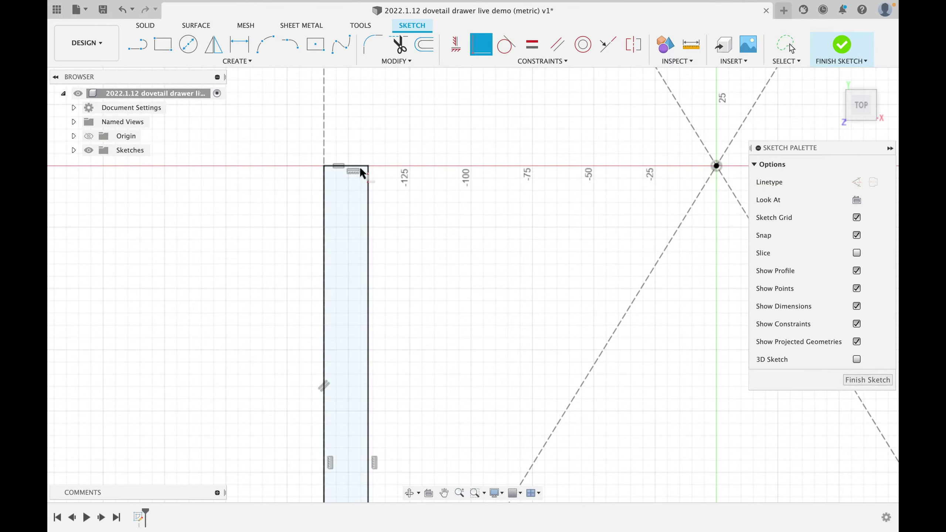
- Make the short end of the lower rectangle on the vertical axis coincident with the origin point
scroll(609, 338, down, 4)
middle_drag(652, 431, 510, 271)
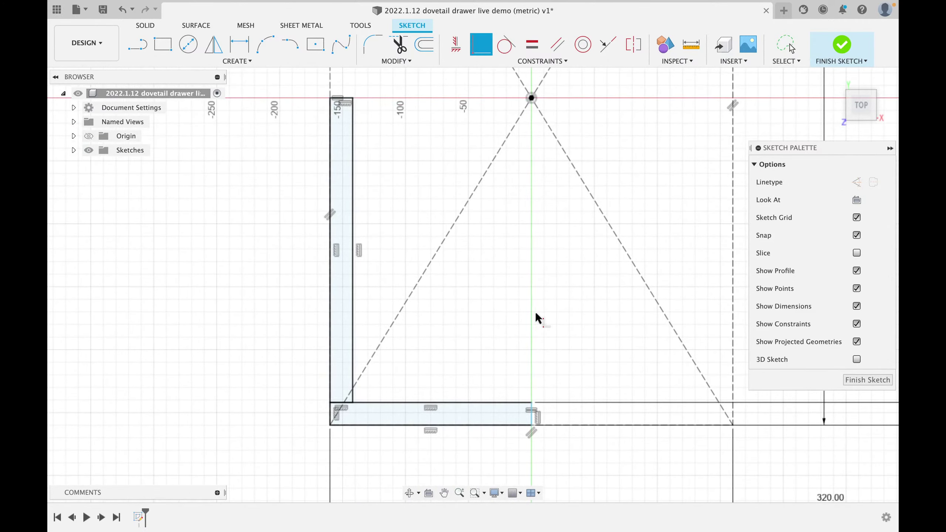
click(531, 413)
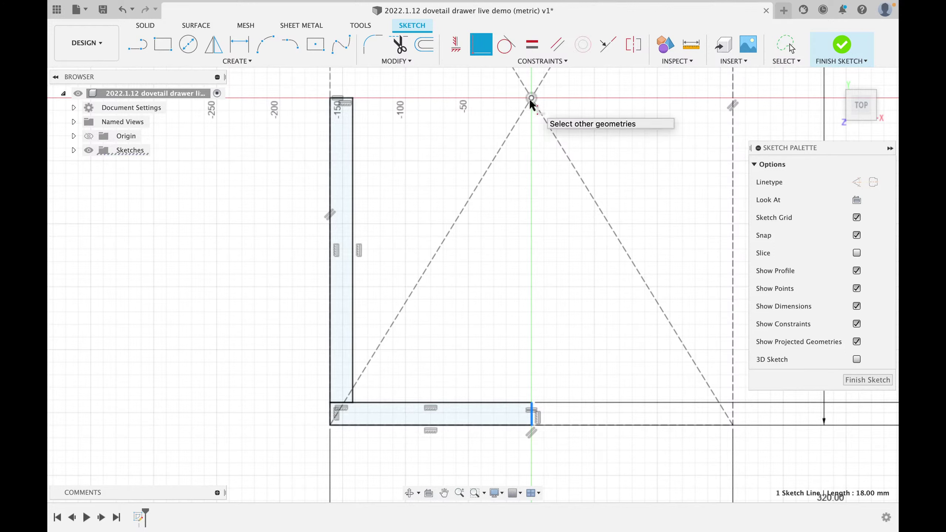
click(531, 100)
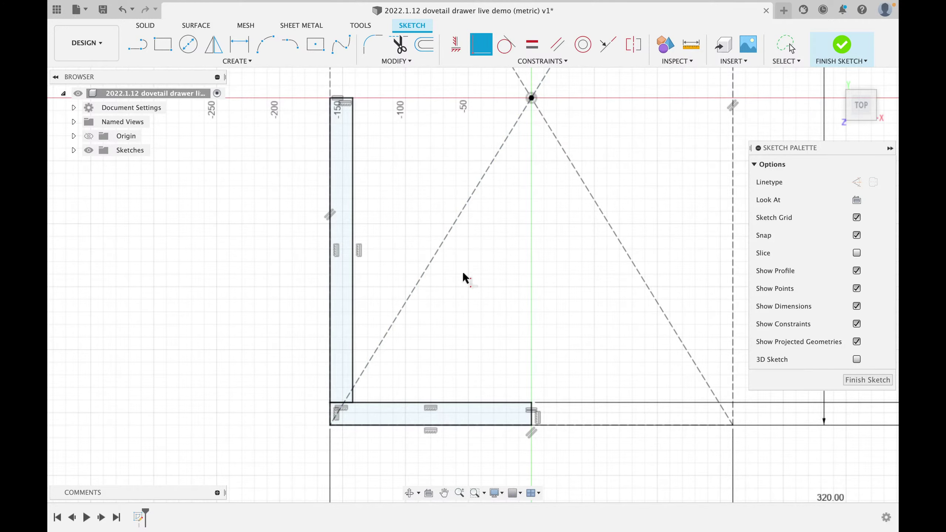
- Finish the sketch containing the two drawer part profiles
scroll(516, 258, down, 3)
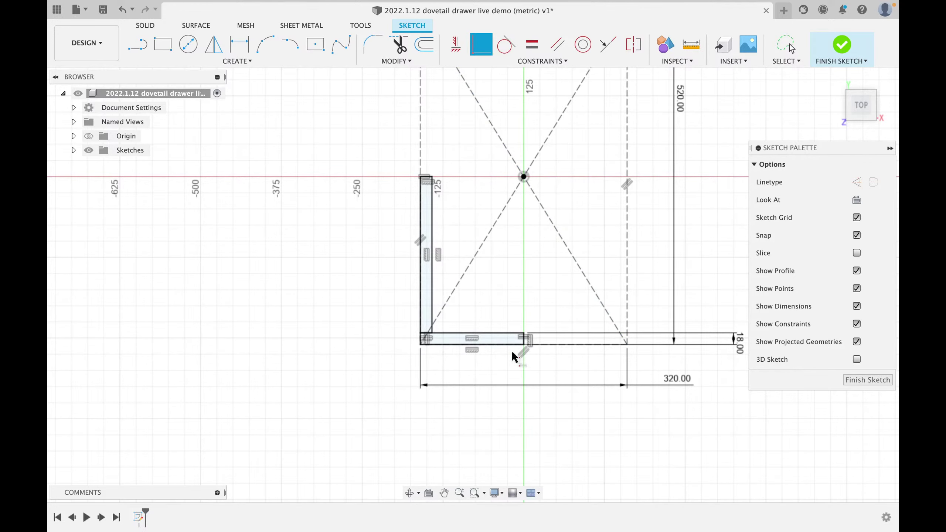
scroll(511, 350, up, 3)
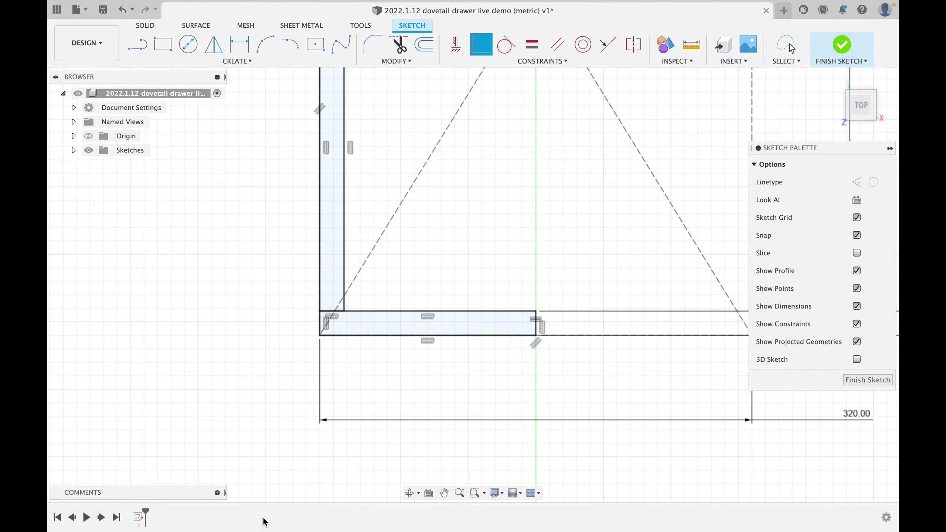
click(838, 45)
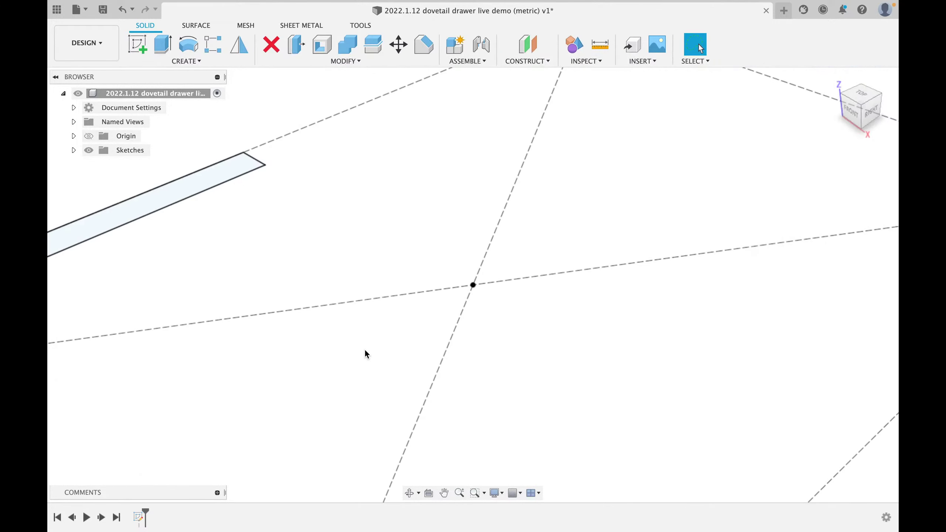
- Examine the drawer sketch from the front, left and top views
scroll(365, 349, down, 5)
middle_drag(253, 405, 337, 355)
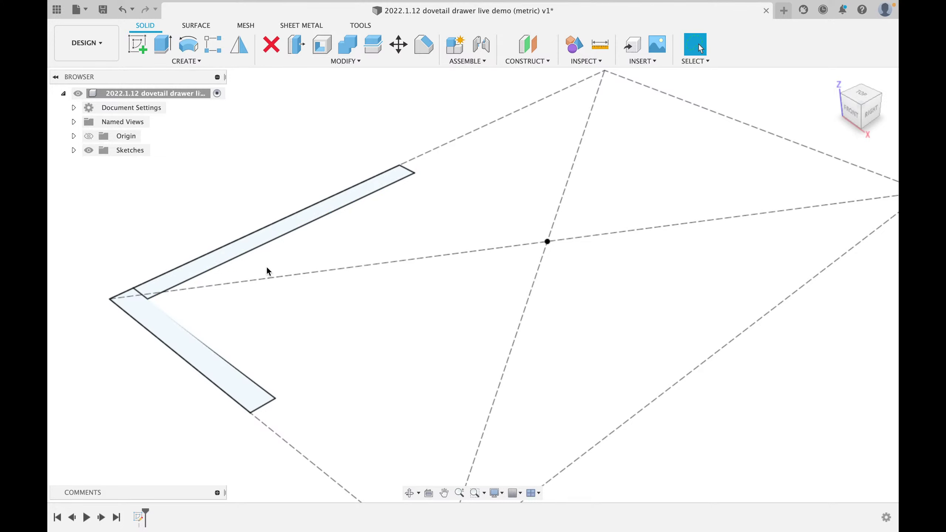
middle_drag(281, 259, 359, 217)
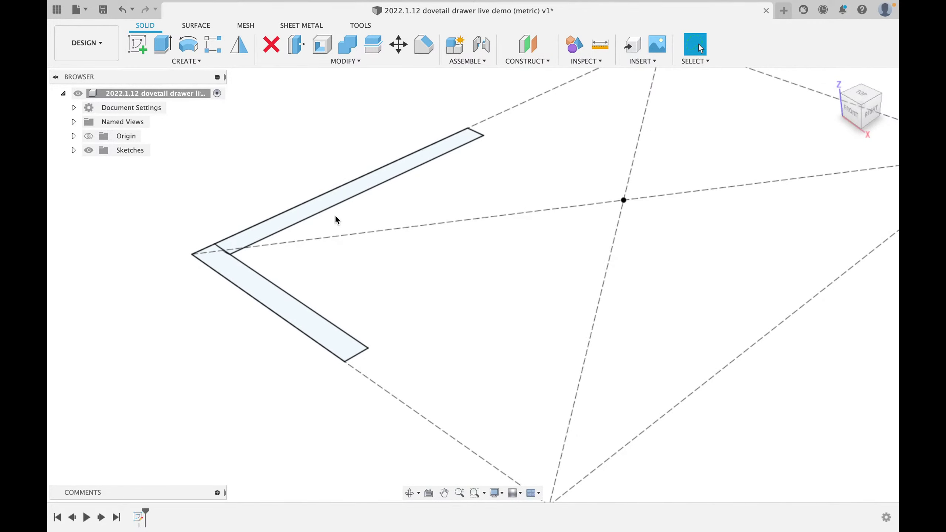
shift+middle_drag(364, 234, 409, 250)
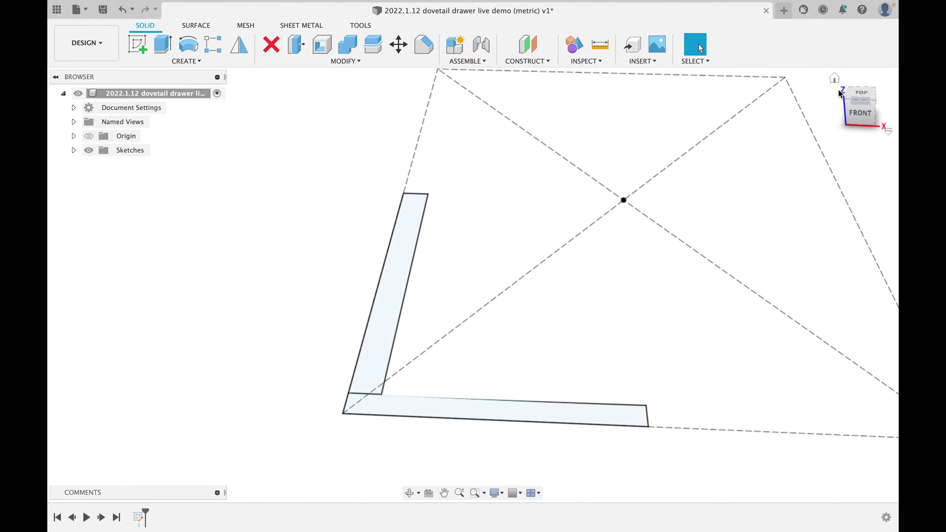
click(860, 114)
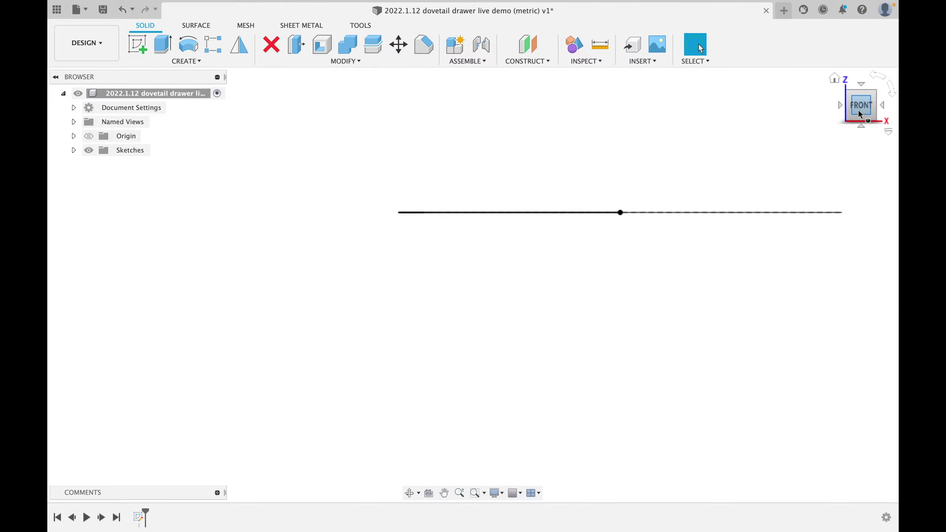
mouse_move(852, 106)
mouse_down()
mouse_move(874, 107)
mouse_move(854, 110)
mouse_up()
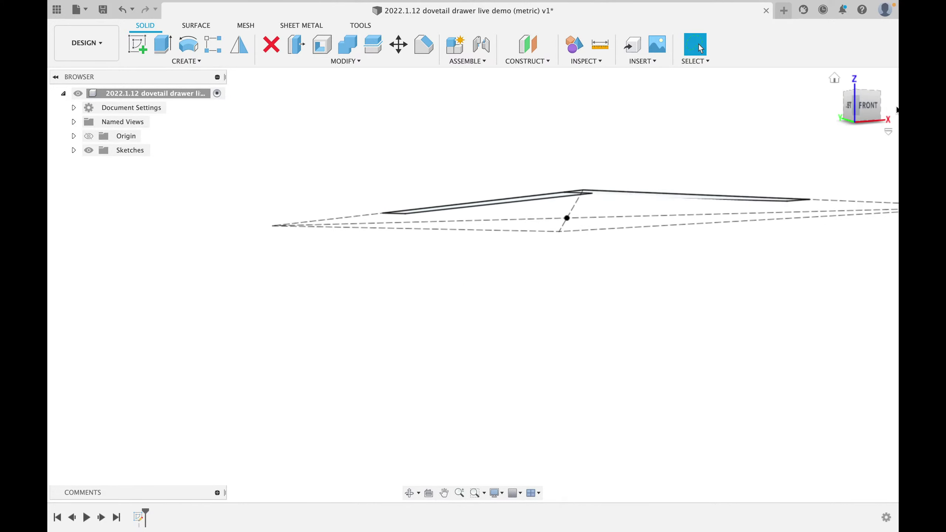
click(851, 108)
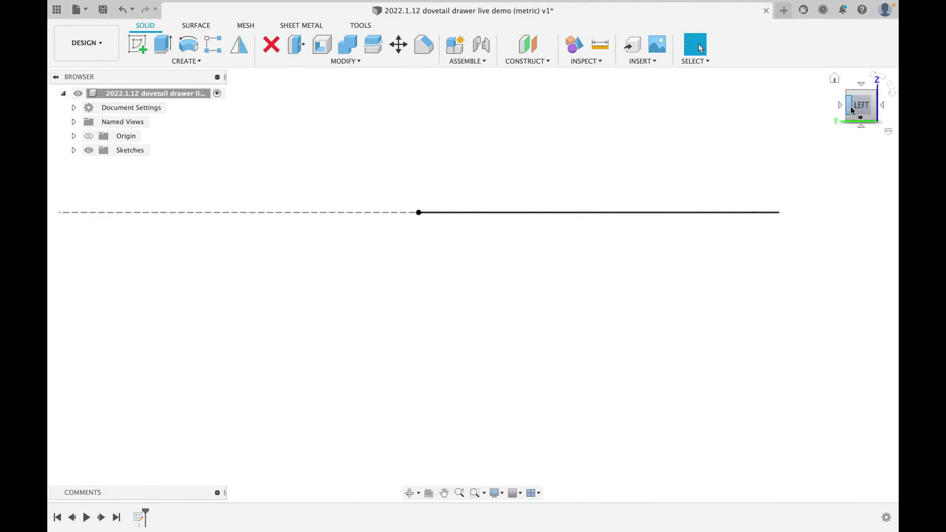
drag(873, 92, 869, 143)
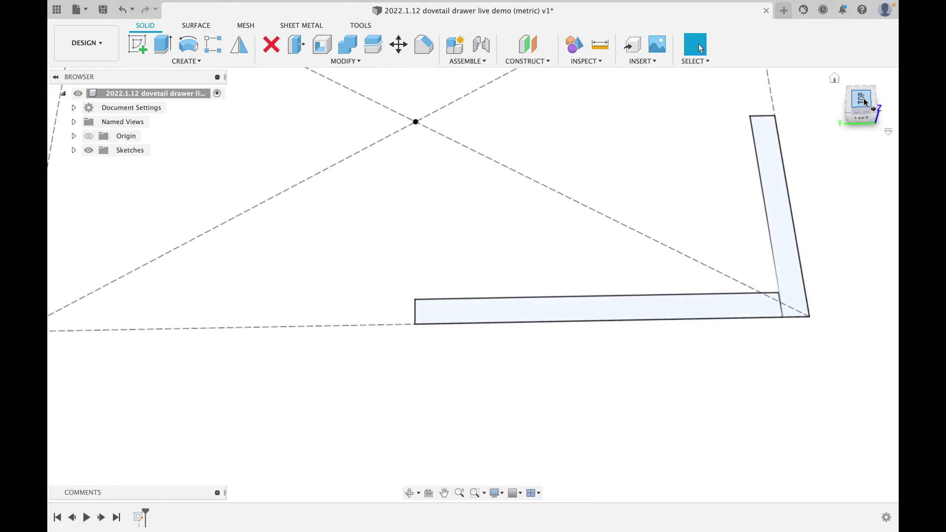
click(863, 98)
scroll(564, 190, down, 5)
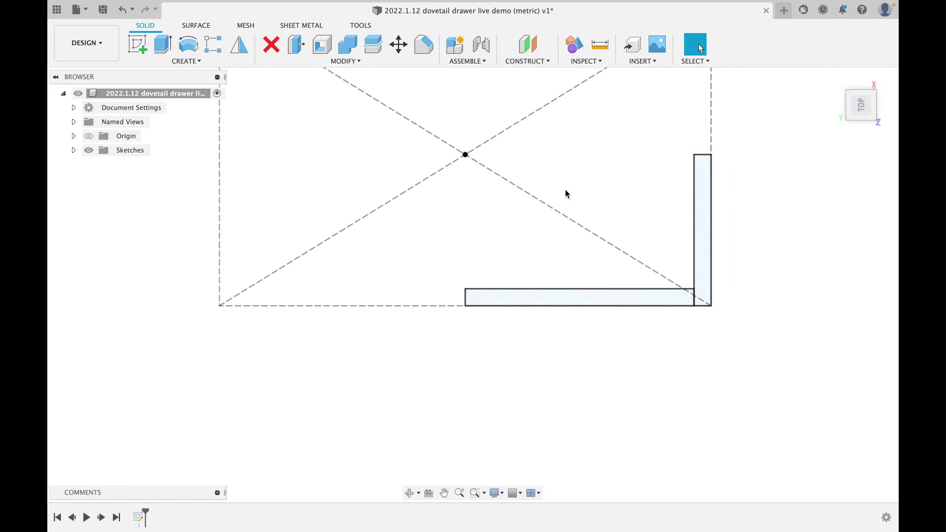
middle_drag(576, 163, 556, 231)
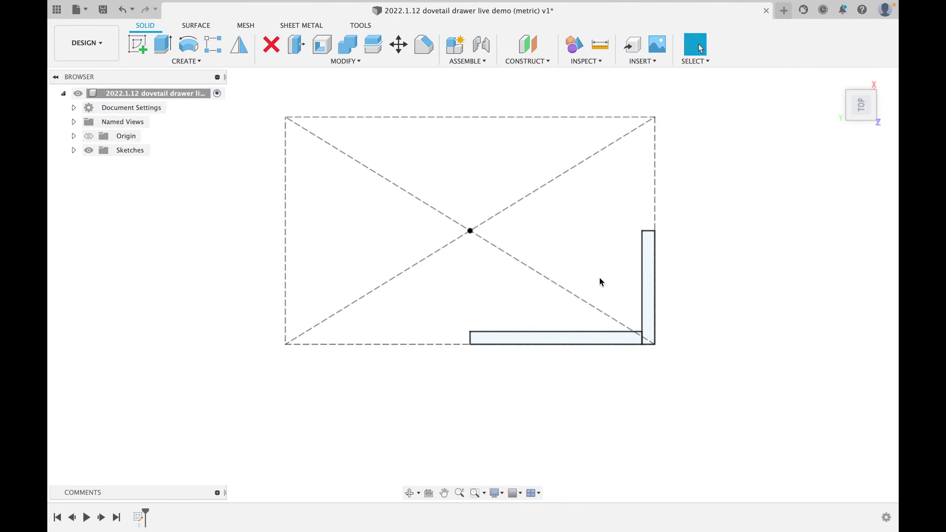
- Extrude the profile along the 320 mm side by a distance of 128 mm as a new body
click(161, 49)
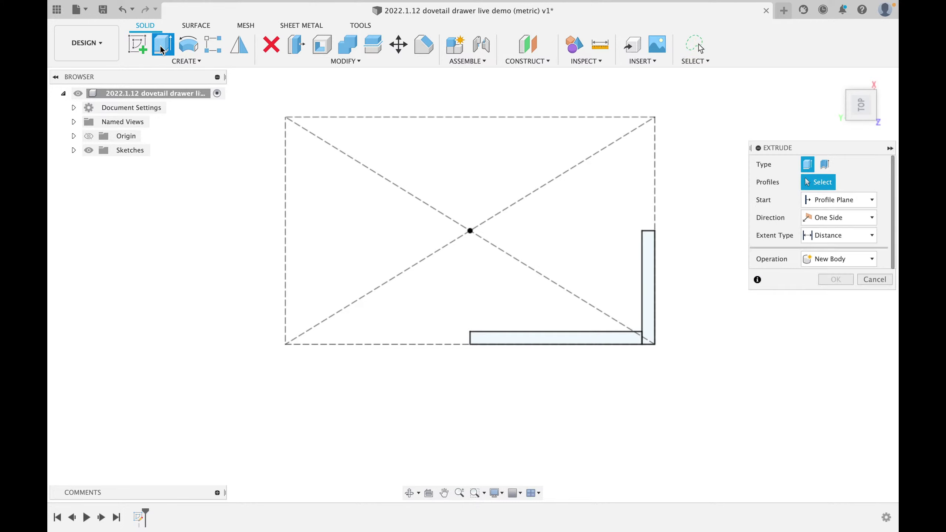
click(652, 306)
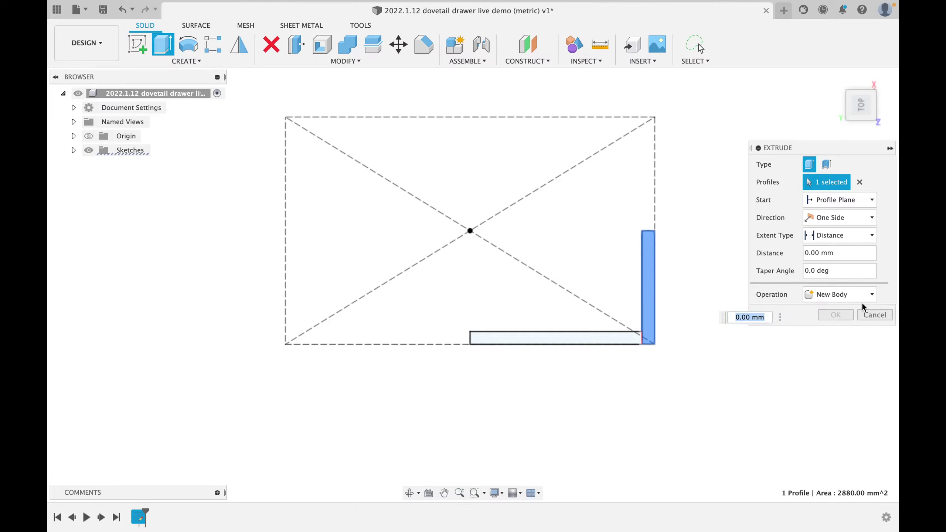
click(844, 253)
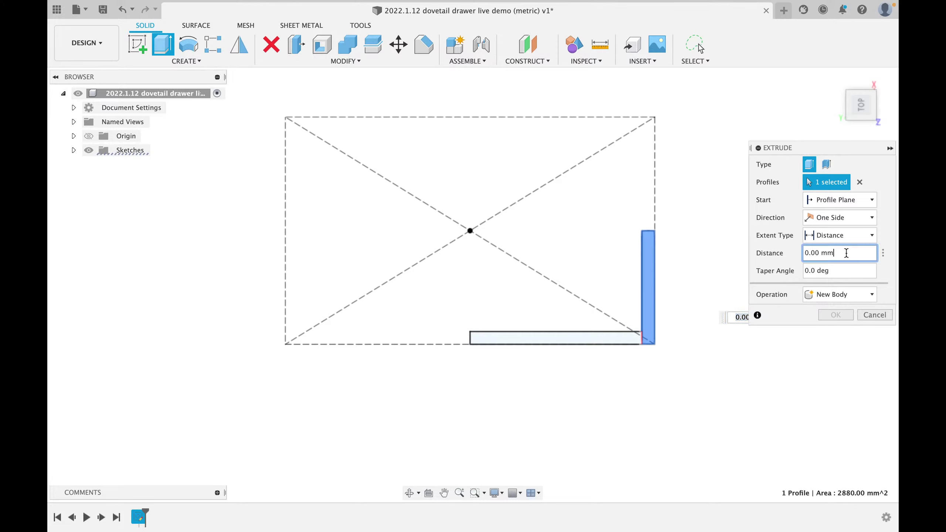
triple_click(846, 253)
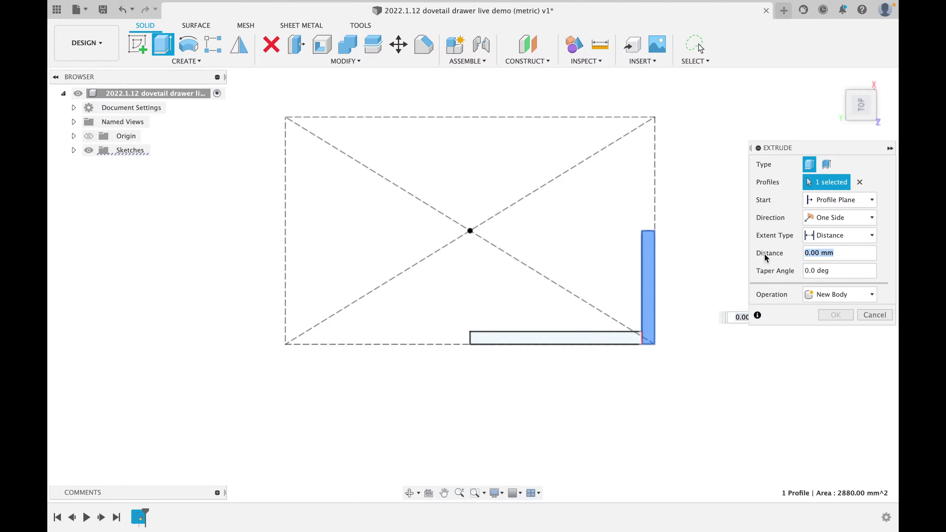
text(128)
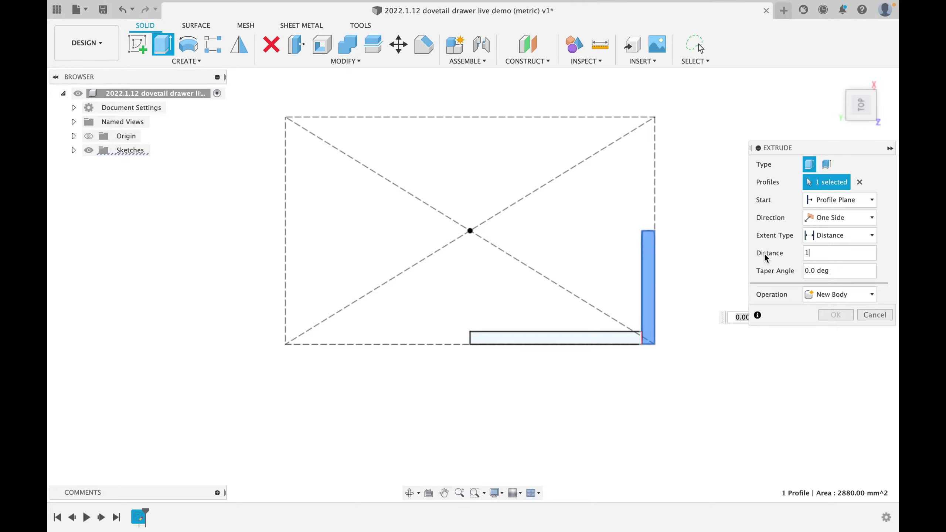